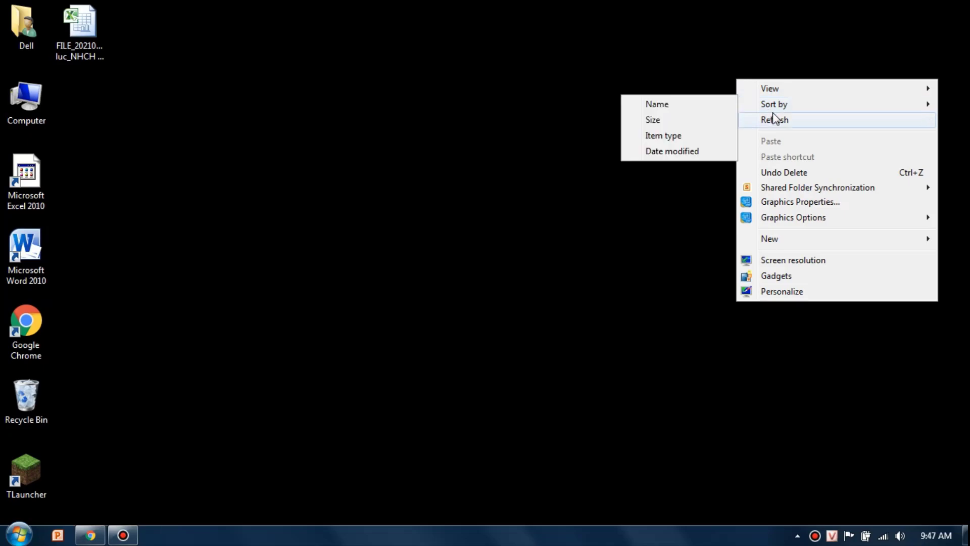
# Refresh the desktop and dismiss the Windows color scheme prompt without choosing an option.
pyautogui.click(776, 118)
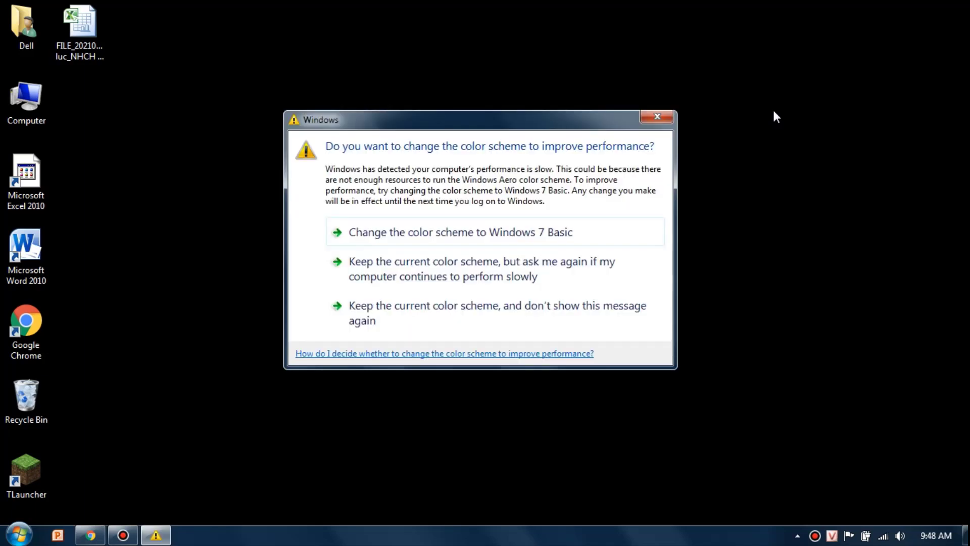
pyautogui.click(657, 116)
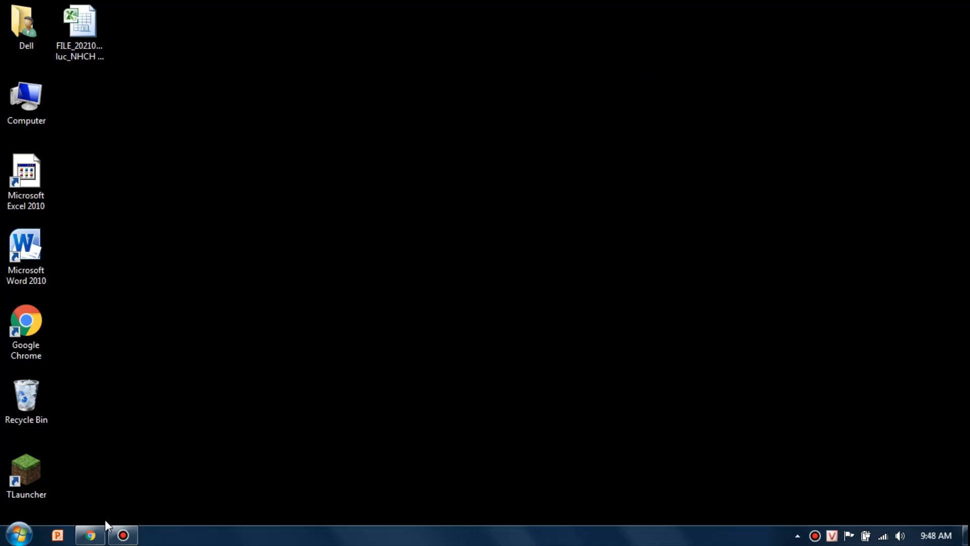
# Switch to Google Chrome and search Google for viaforge.
pyautogui.click(91, 534)
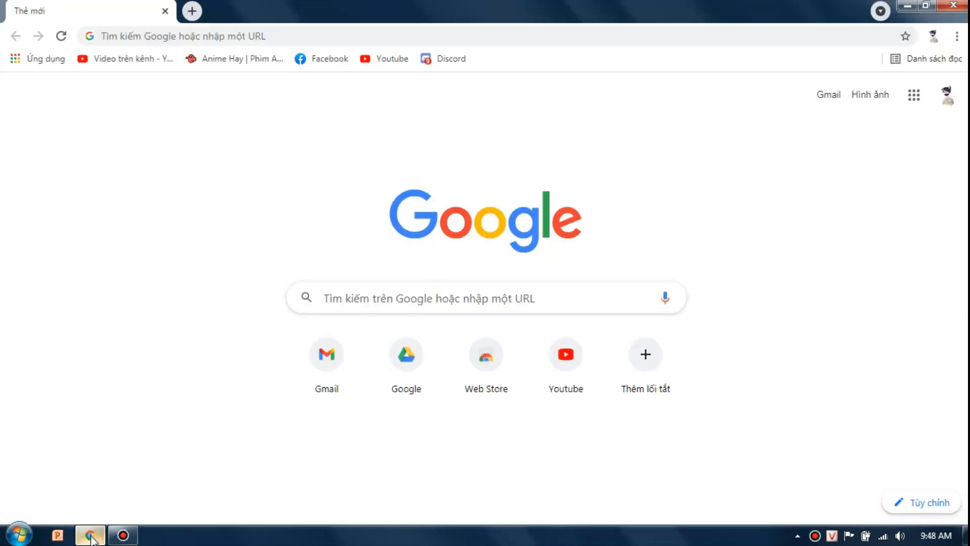
pyautogui.click(337, 36)
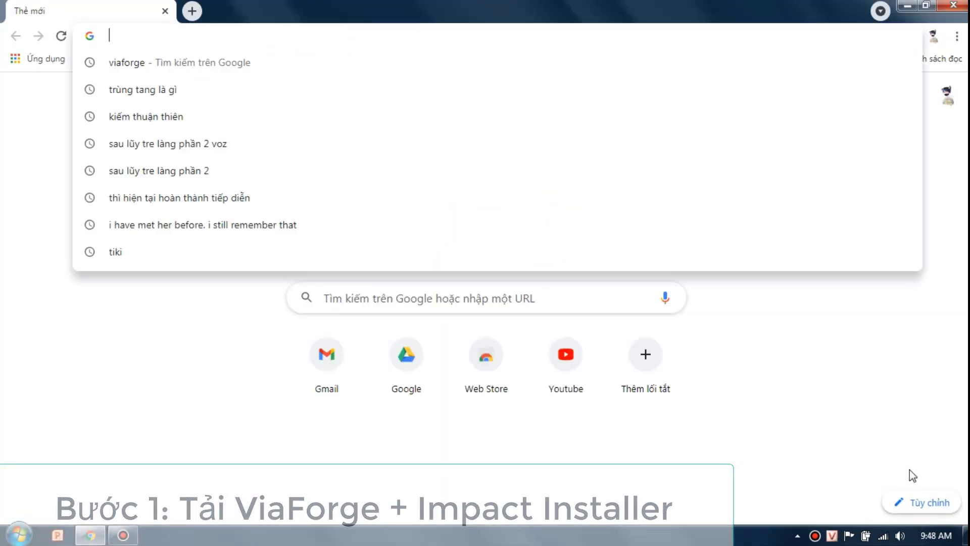
pyautogui.click(434, 132)
pyautogui.click(295, 42)
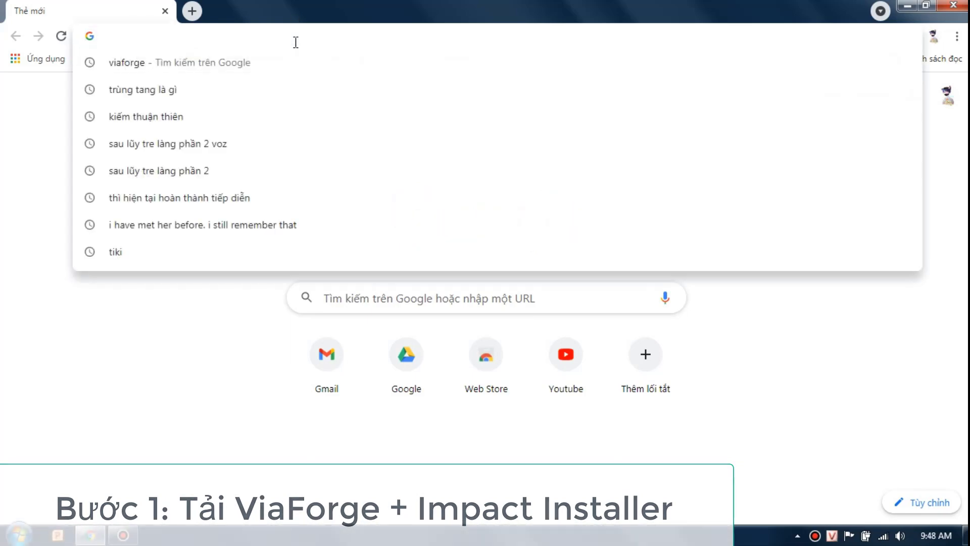
pyautogui.write('via')
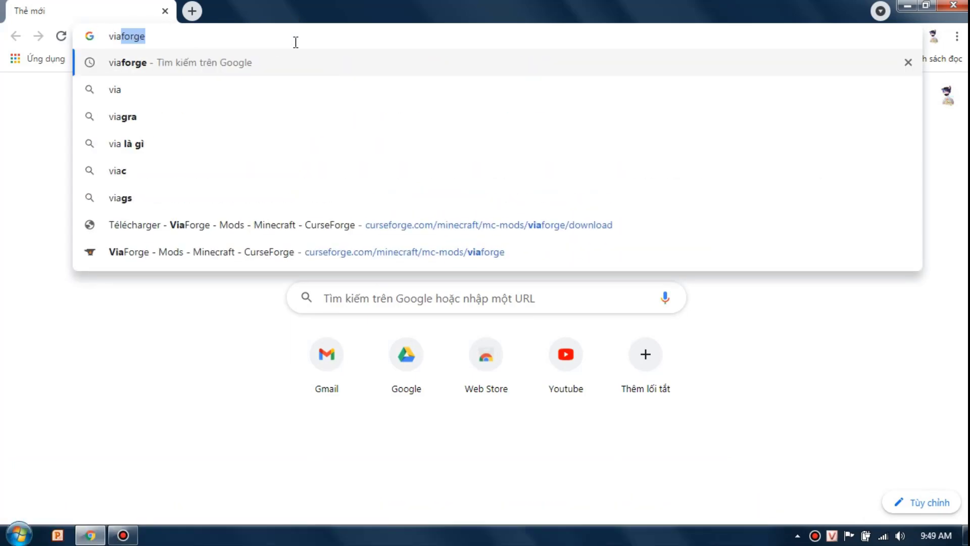
pyautogui.write('d')
pyautogui.press('BackSpace')
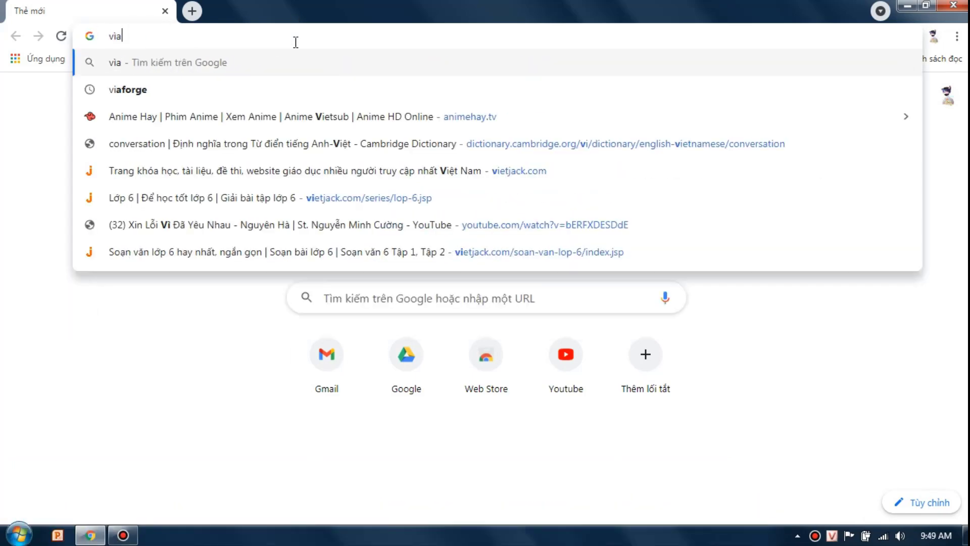
pyautogui.write('or')
pyautogui.press('BackSpace')
pyautogui.press('BackSpace')
pyautogui.press('BackSpace')
pyautogui.press('BackSpace')
pyautogui.press('BackSpace')
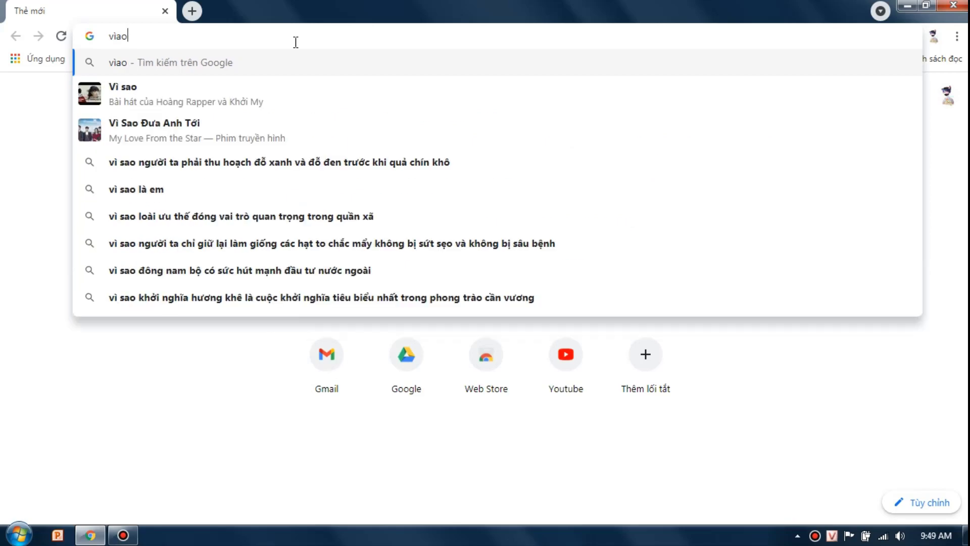
pyautogui.write('v')
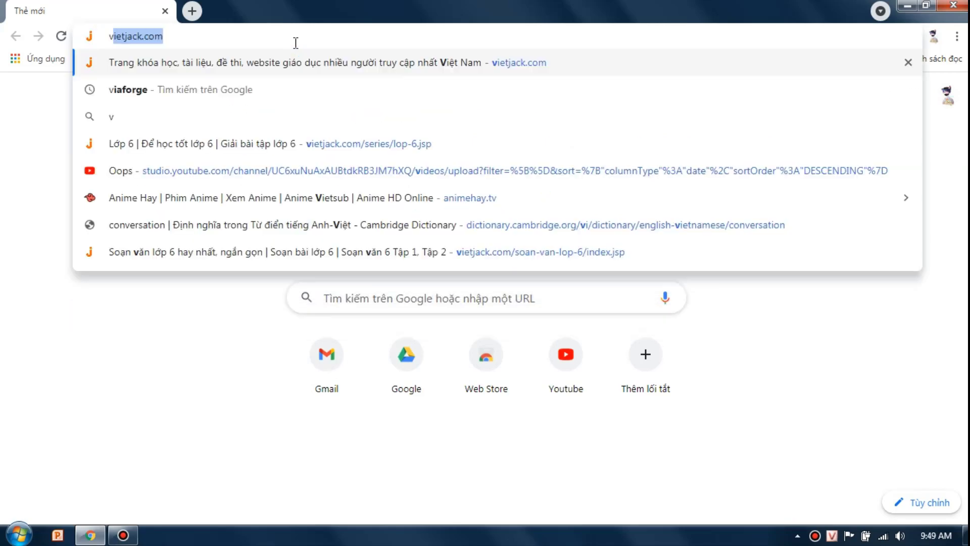
pyautogui.click(189, 96)
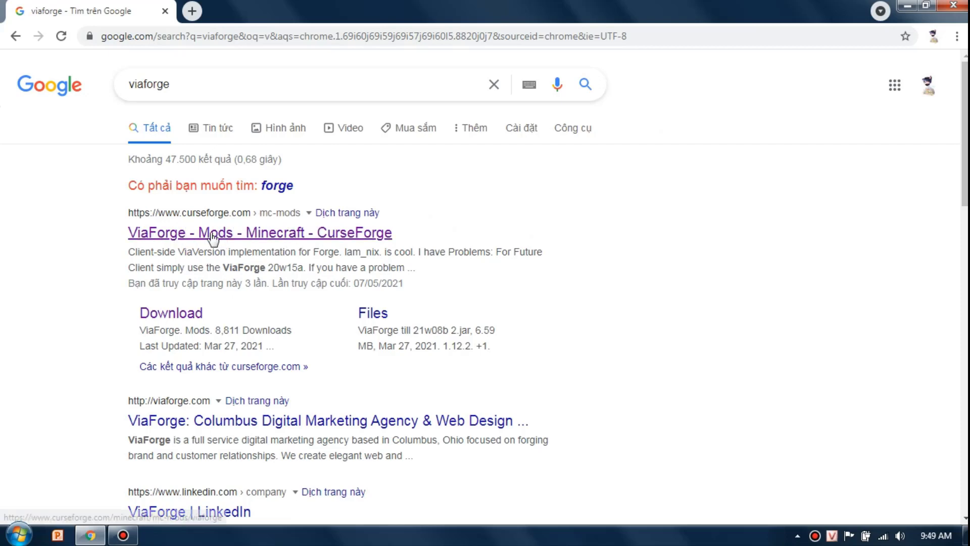
# Open the ViaForge mod page on CurseForge from the search results and start its download.
pyautogui.click(308, 235)
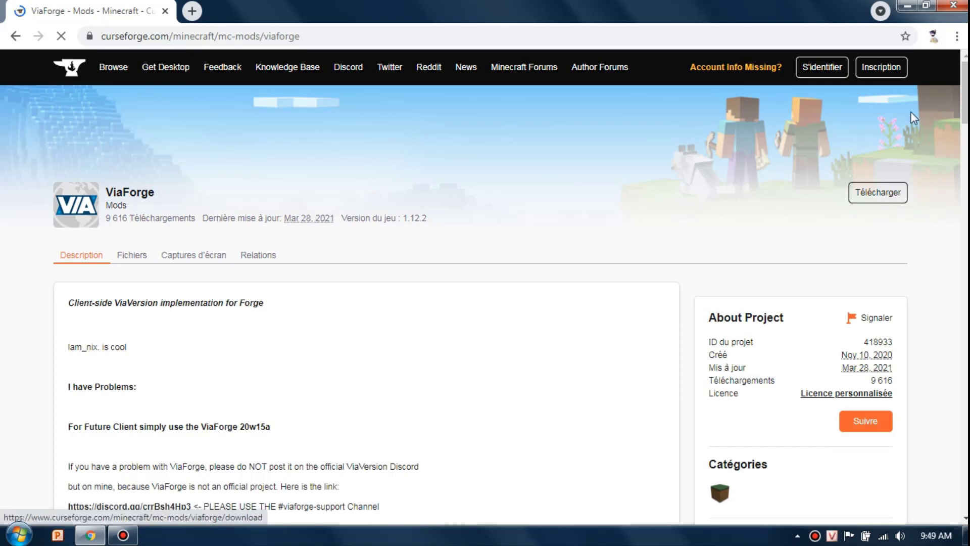
pyautogui.click(874, 196)
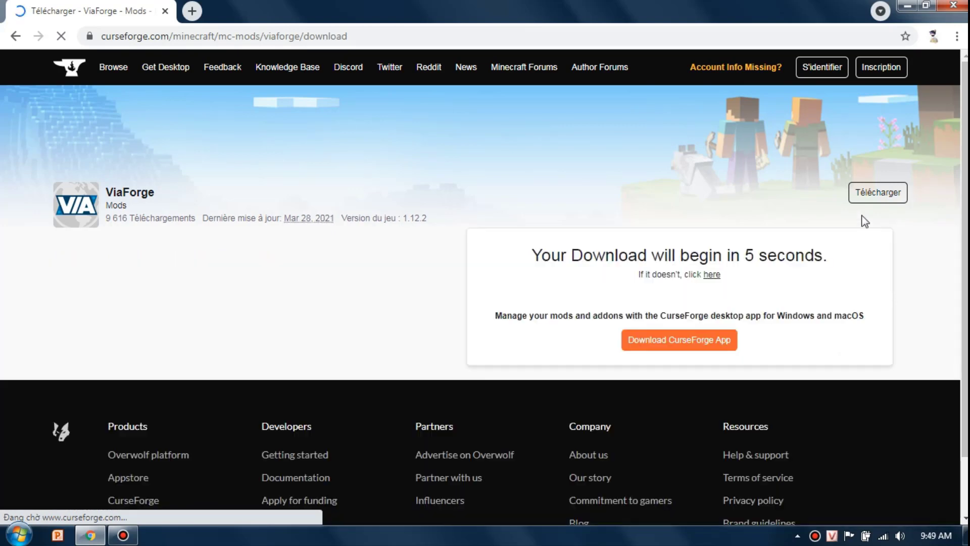
# Open impactclient.net in a new tab and allow the downloaded ViaForge jar file to be kept.
pyautogui.click(191, 10)
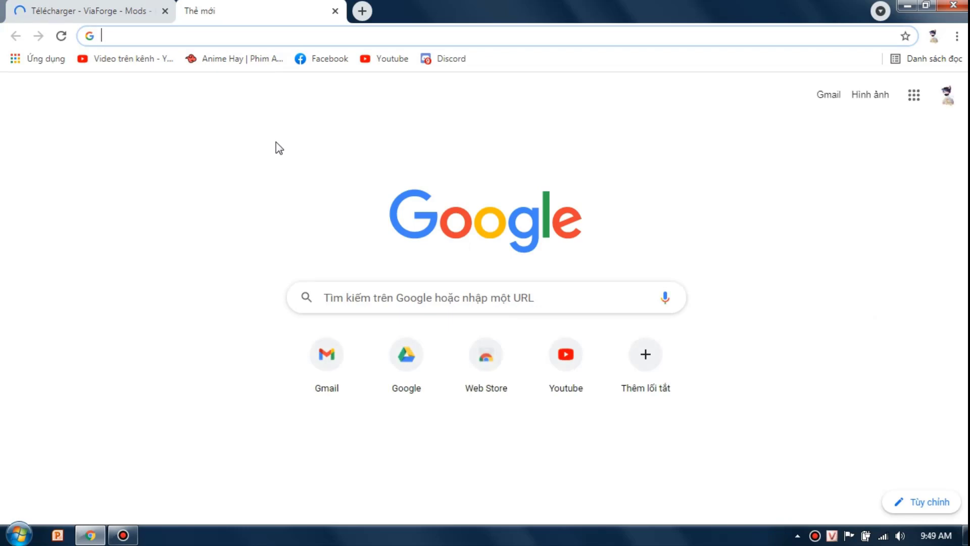
pyautogui.write('i')
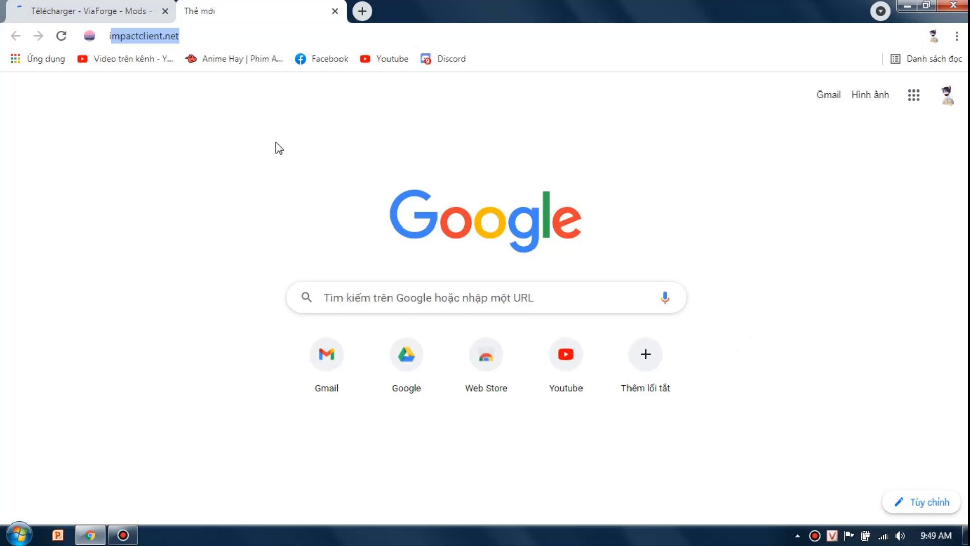
pyautogui.write('mpa')
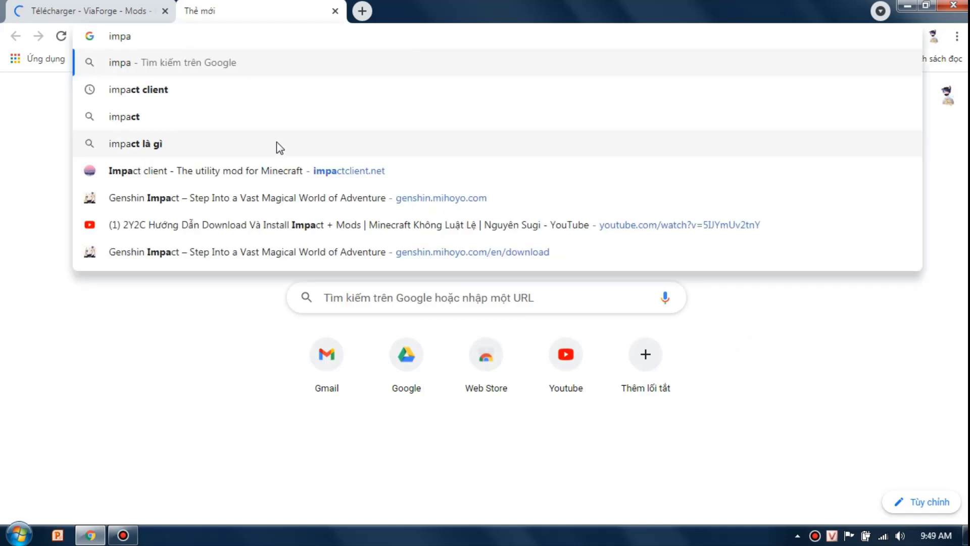
pyautogui.click(257, 169)
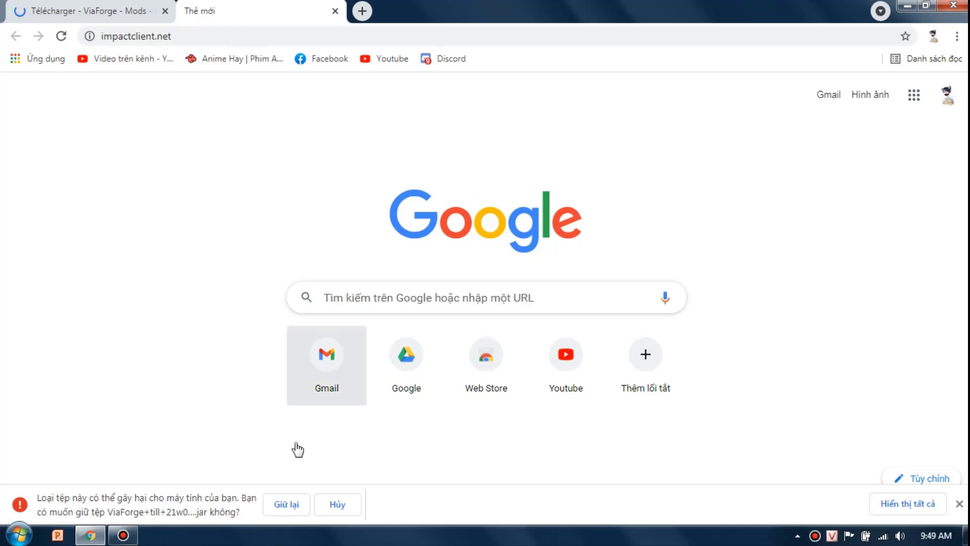
pyautogui.click(279, 506)
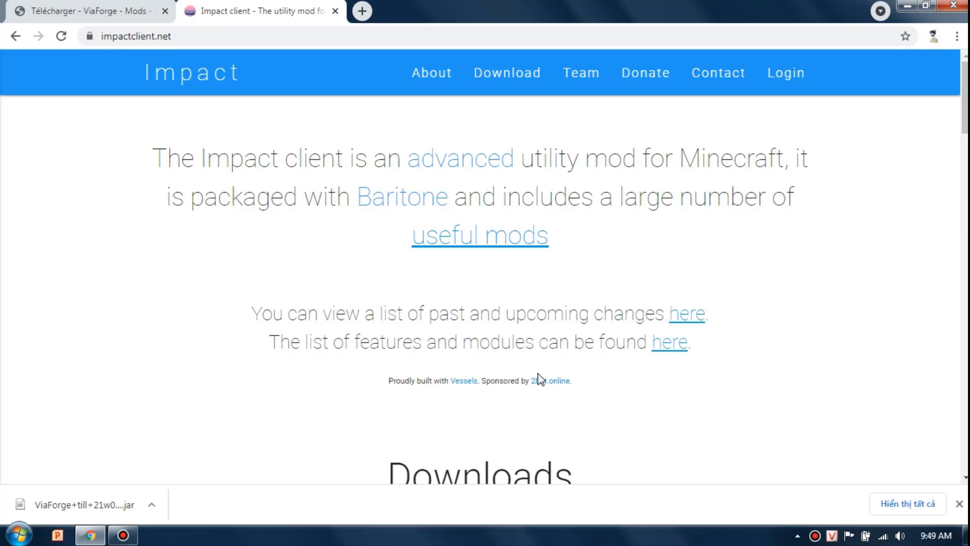
# Download the Impact Installer for Windows from the Downloads section of the Impact site.
pyautogui.scroll(-3, 552, 338)
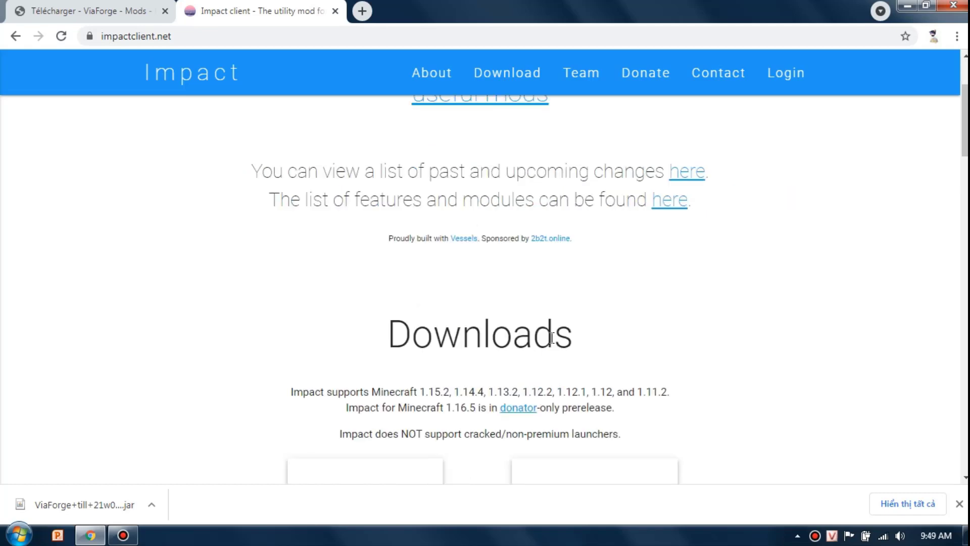
pyautogui.scroll(-1, 552, 338)
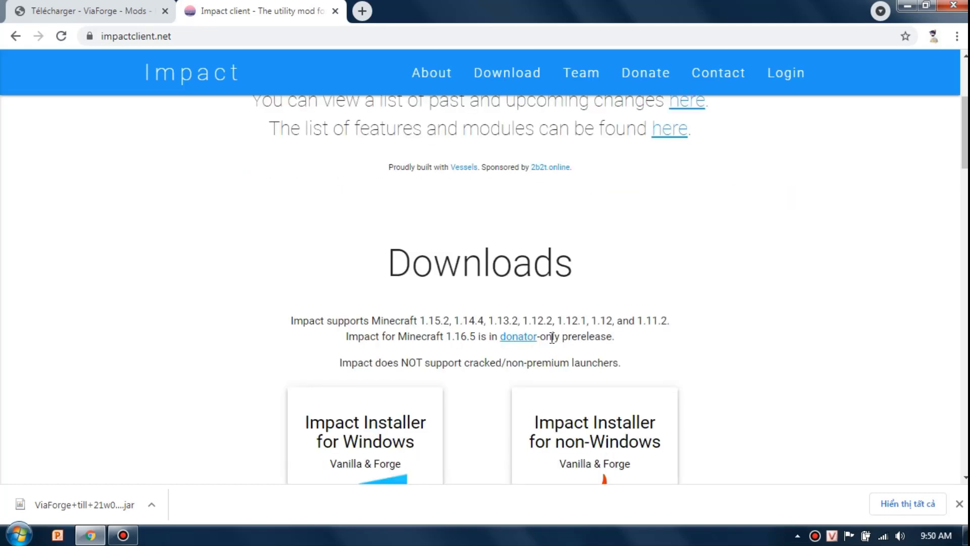
pyautogui.scroll(-1, 552, 337)
pyautogui.scroll(-1, 450, 396)
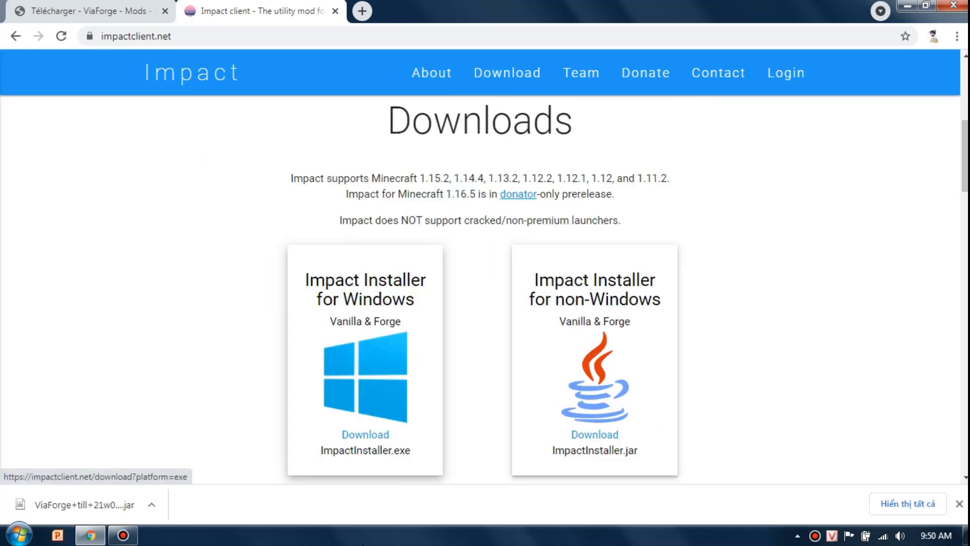
pyautogui.click(419, 337)
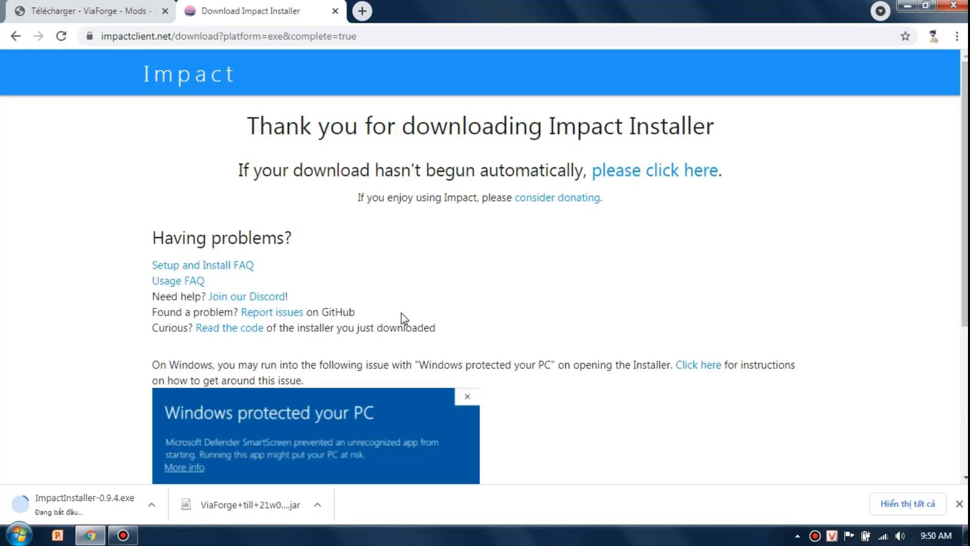
pyautogui.scroll(-5, 392, 345)
pyautogui.scroll(5, 392, 346)
pyautogui.scroll(-5, 392, 344)
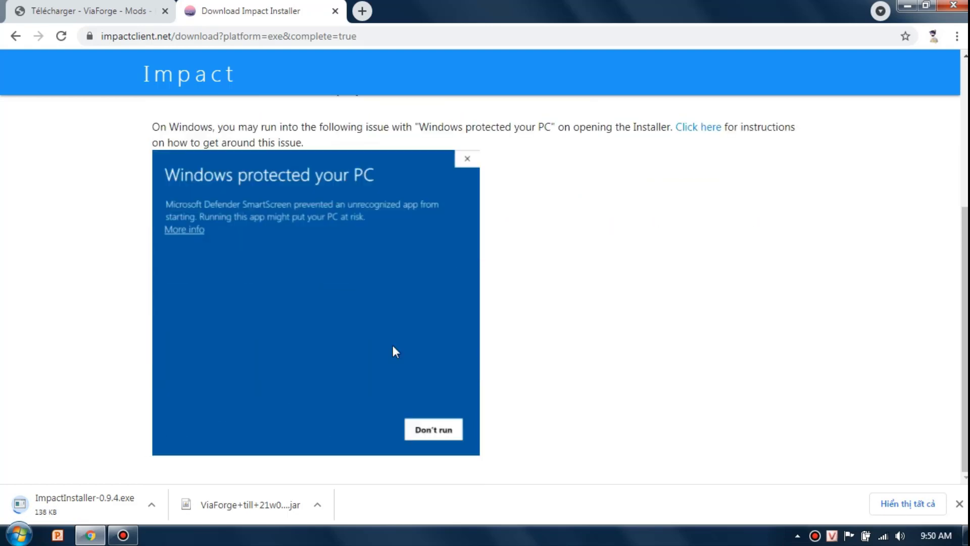
pyautogui.scroll(5, 393, 346)
pyautogui.scroll(-2, 392, 345)
pyautogui.scroll(2, 393, 344)
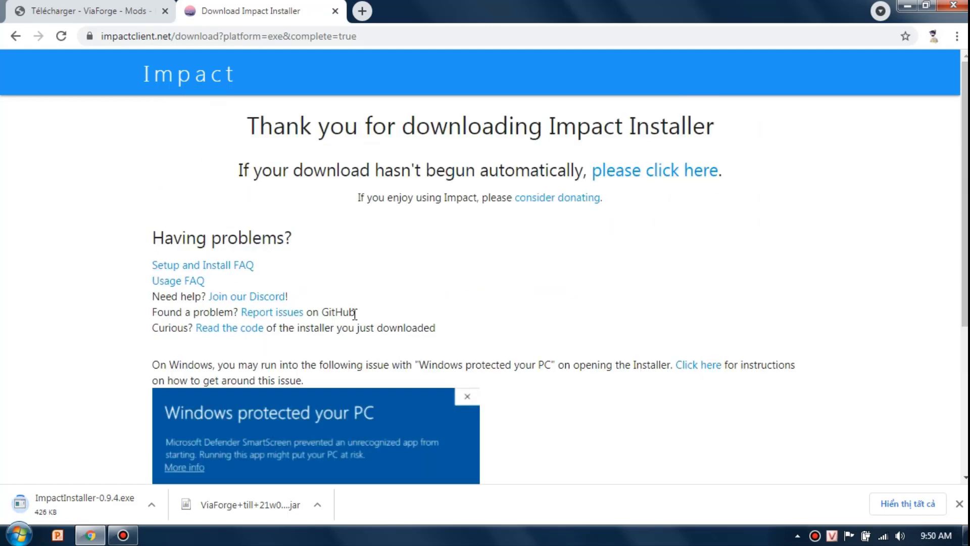
pyautogui.click(672, 173)
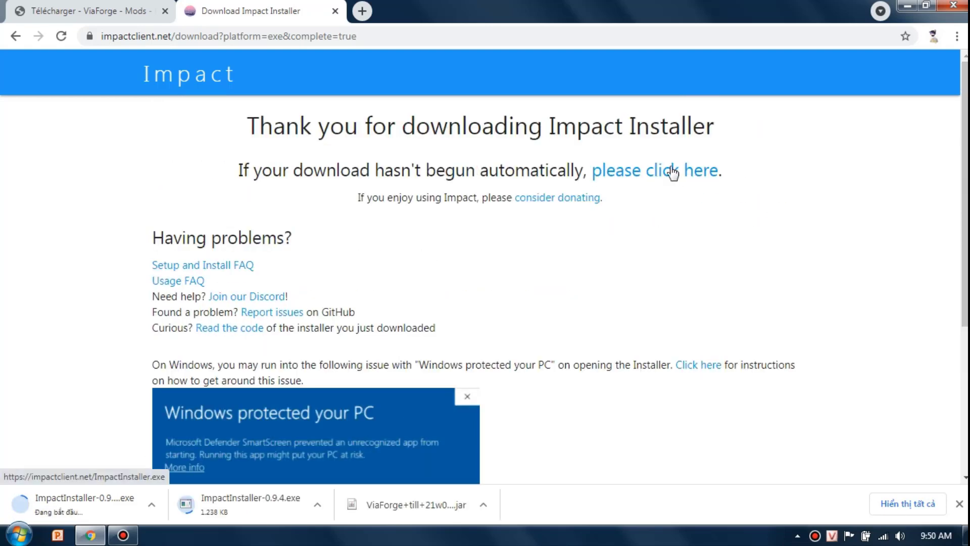
pyautogui.click(160, 503)
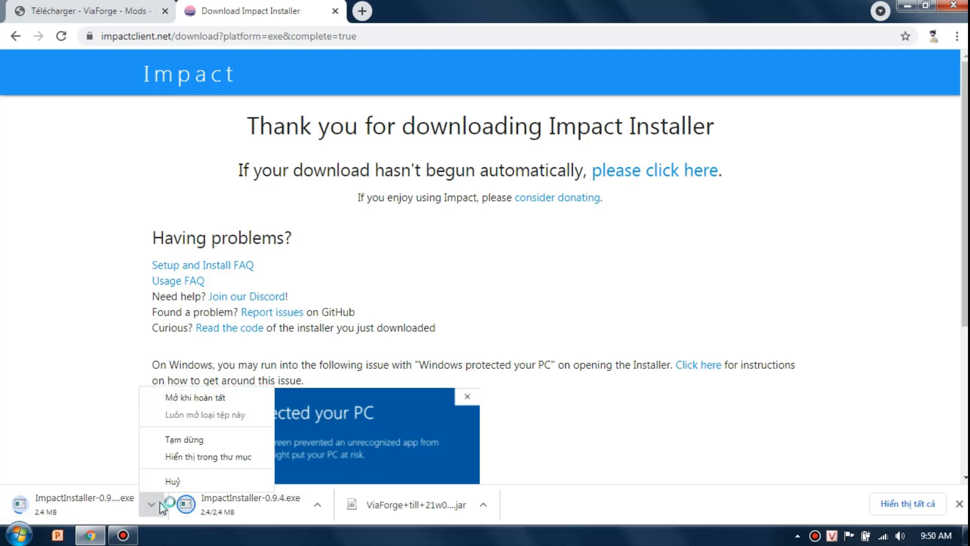
pyautogui.click(169, 481)
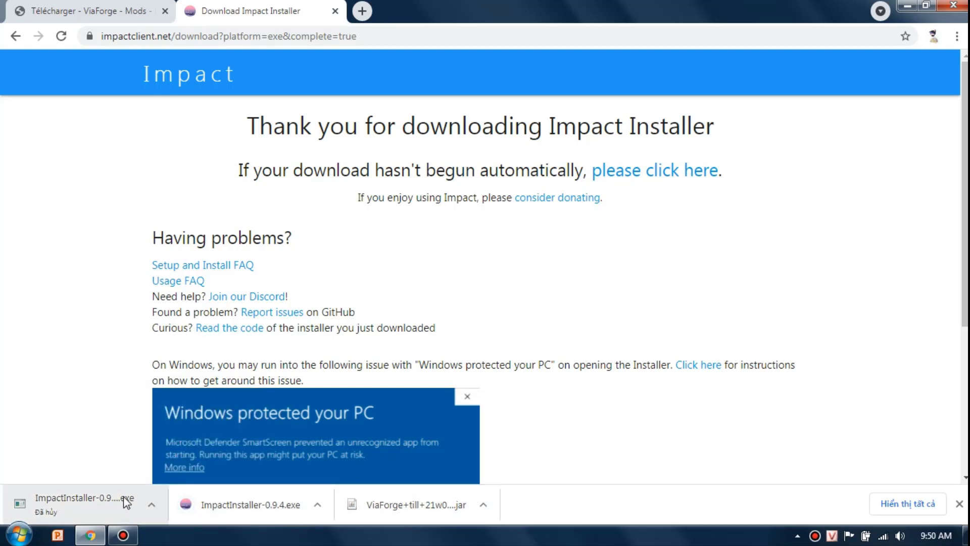
# Show the desktop with a File Explorer window on the Downloads folder of the Documents library.
pyautogui.press('super+e')
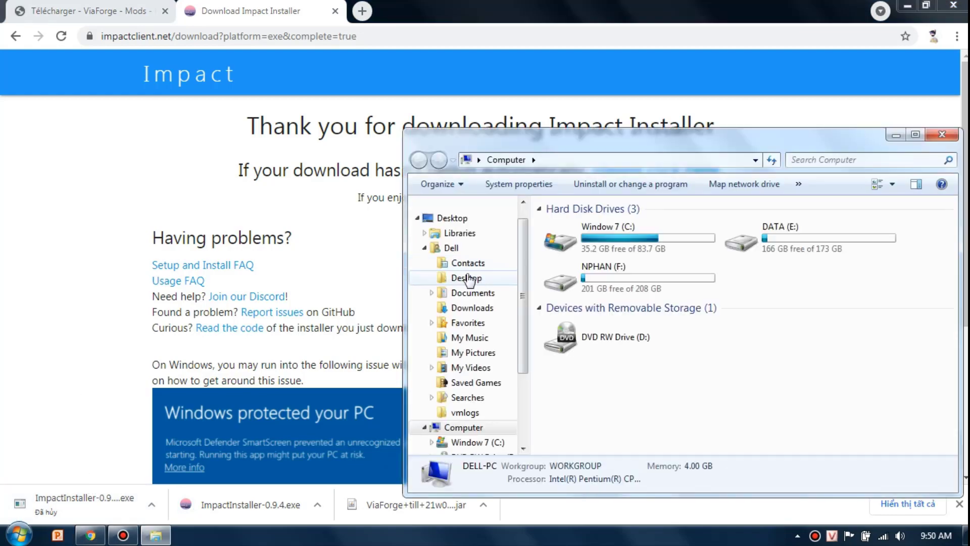
pyautogui.click(460, 233)
pyautogui.press('super+d')
pyautogui.click(156, 535)
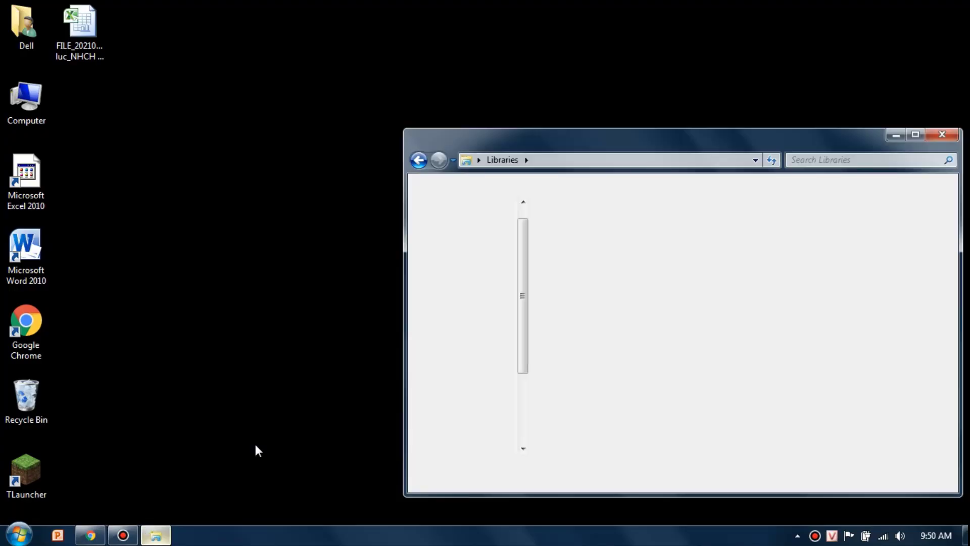
pyautogui.doubleClick(623, 253)
pyautogui.click(587, 278)
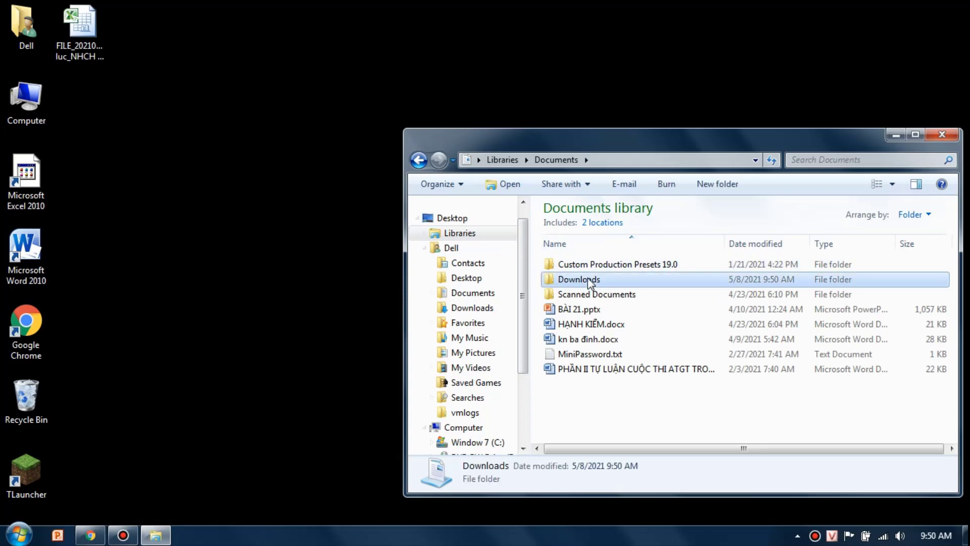
pyautogui.doubleClick(587, 278)
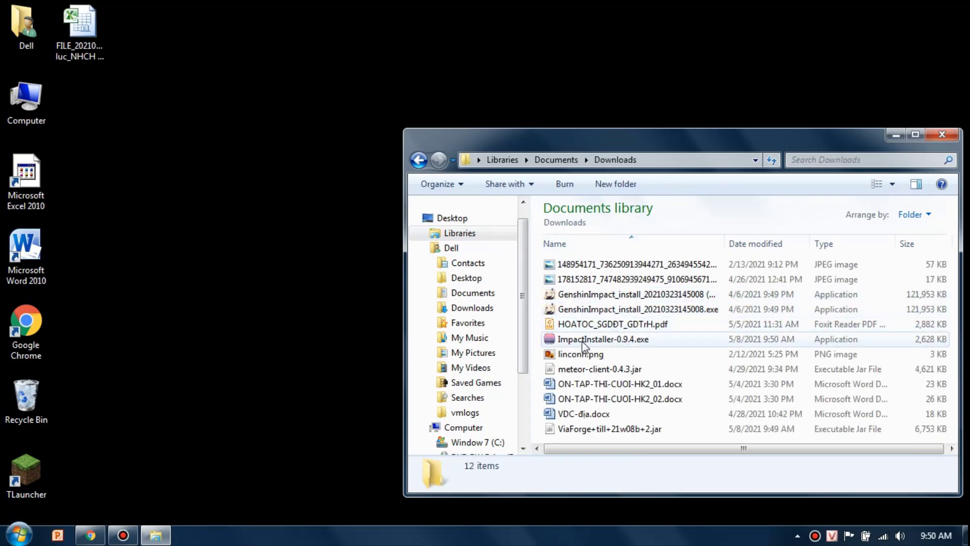
# Move ImpactInstaller-0.9.4.exe and ViaForge+till+21w08b+2.jar from Downloads onto the desktop, close the folder window and refresh the desktop.
pyautogui.moveTo(584, 345); pyautogui.dragTo(353, 93)
pyautogui.click(597, 416)
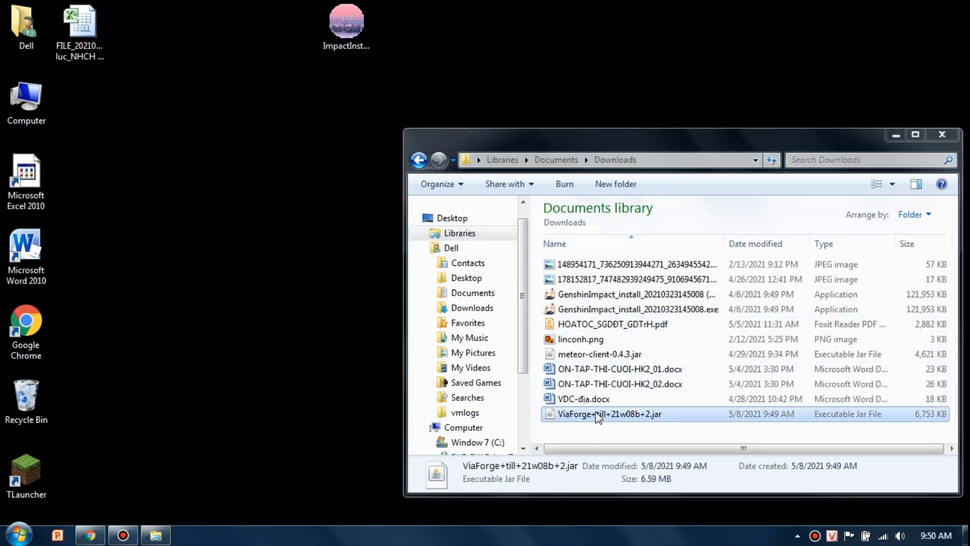
pyautogui.moveTo(597, 415); pyautogui.dragTo(451, 81)
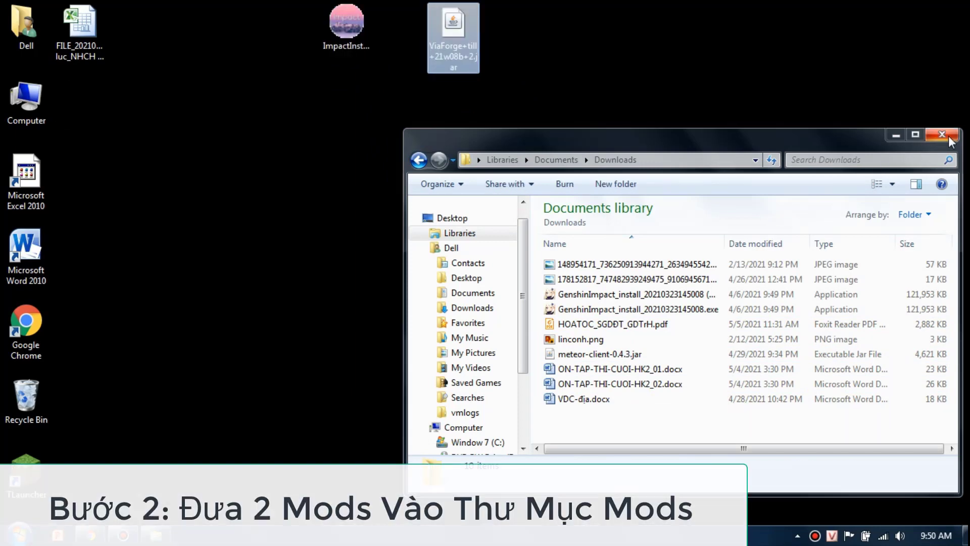
pyautogui.click(949, 138)
pyautogui.rightClick(771, 159)
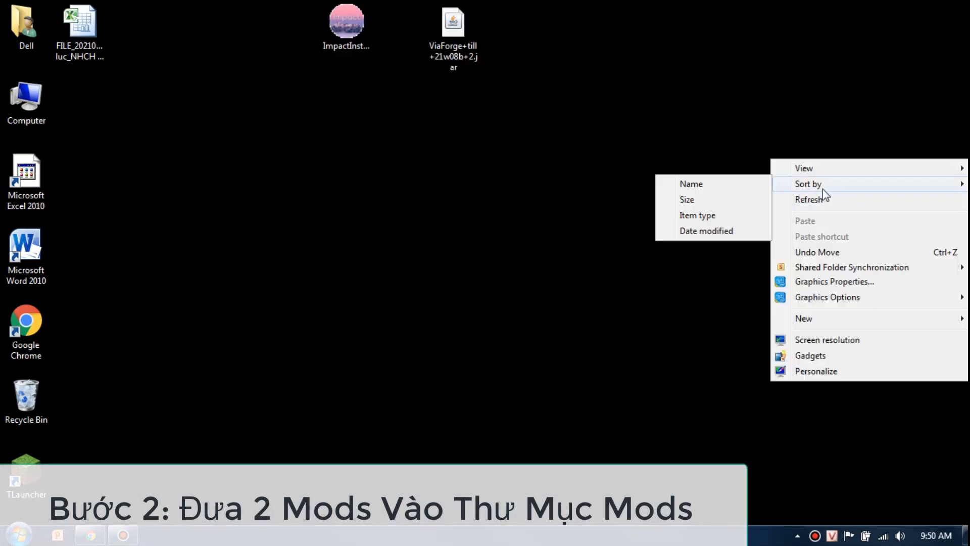
pyautogui.click(823, 195)
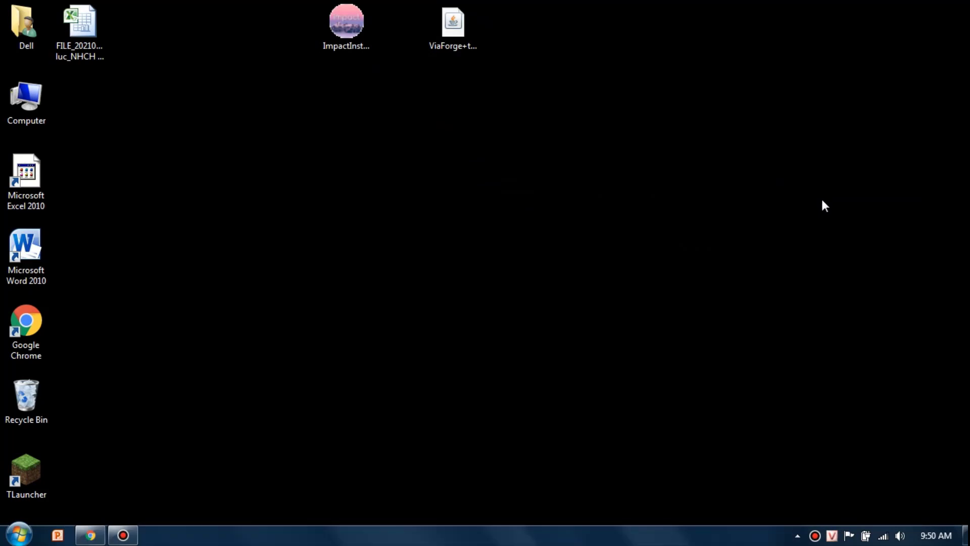
# Run %appdata% and open the mods folder inside .minecraft.
pyautogui.press('super+r')
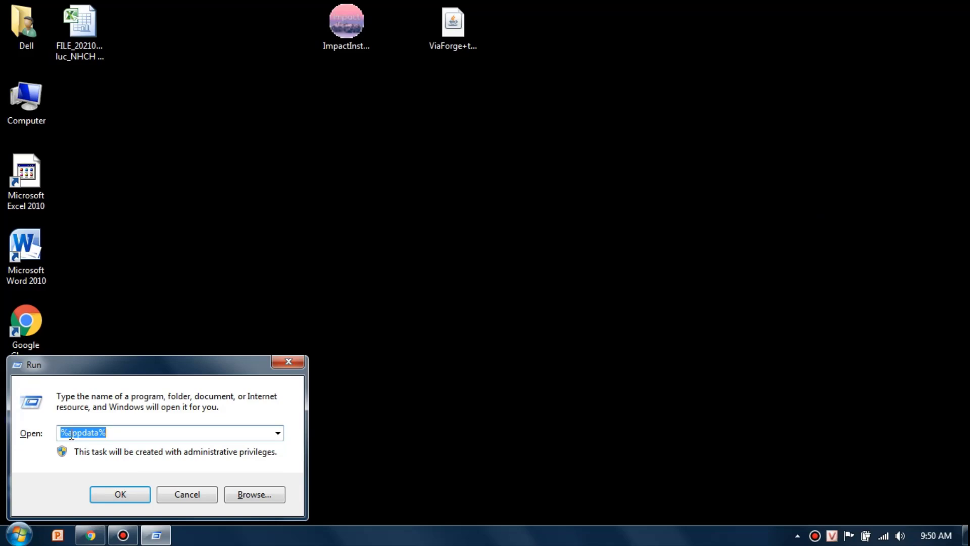
pyautogui.click(114, 486)
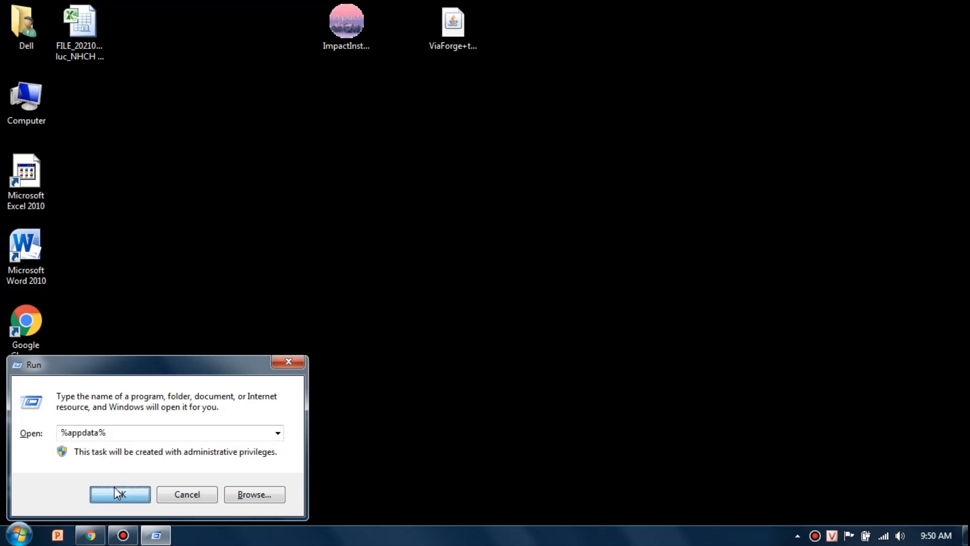
pyautogui.click(115, 499)
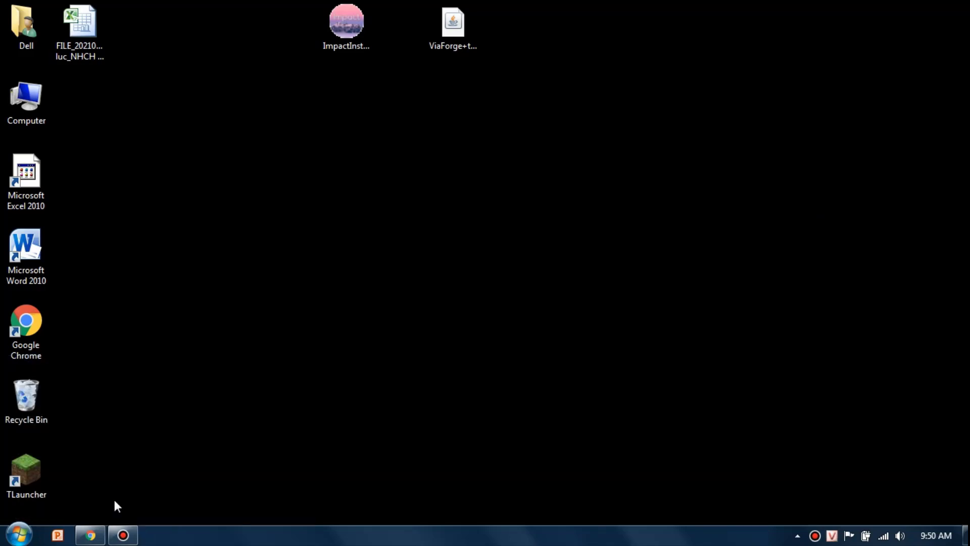
pyautogui.doubleClick(629, 226)
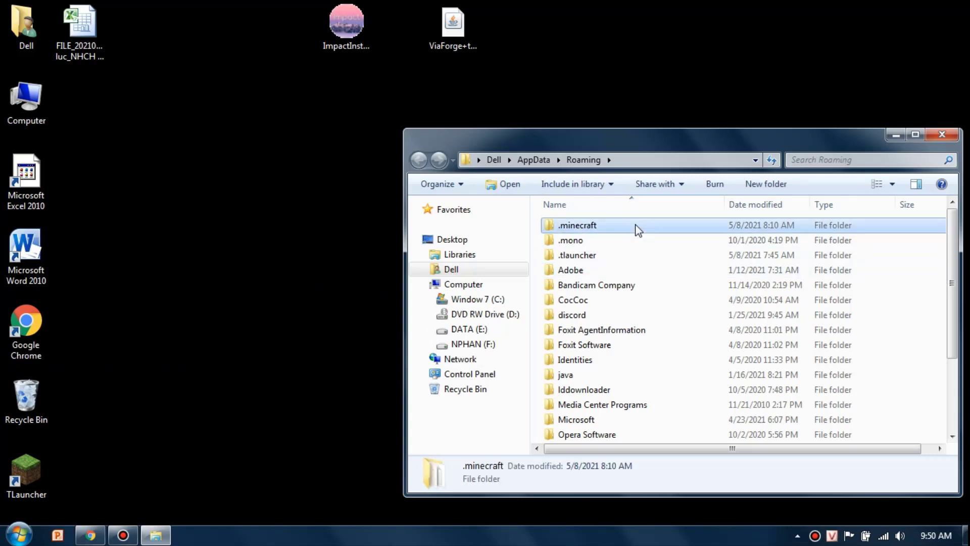
pyautogui.doubleClick(572, 404)
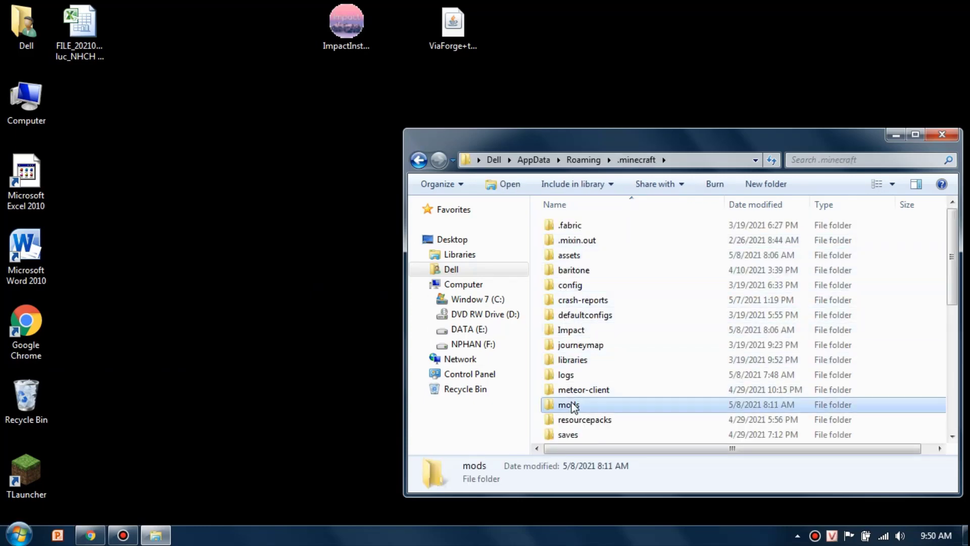
pyautogui.rightClick(637, 257)
pyautogui.click(685, 26)
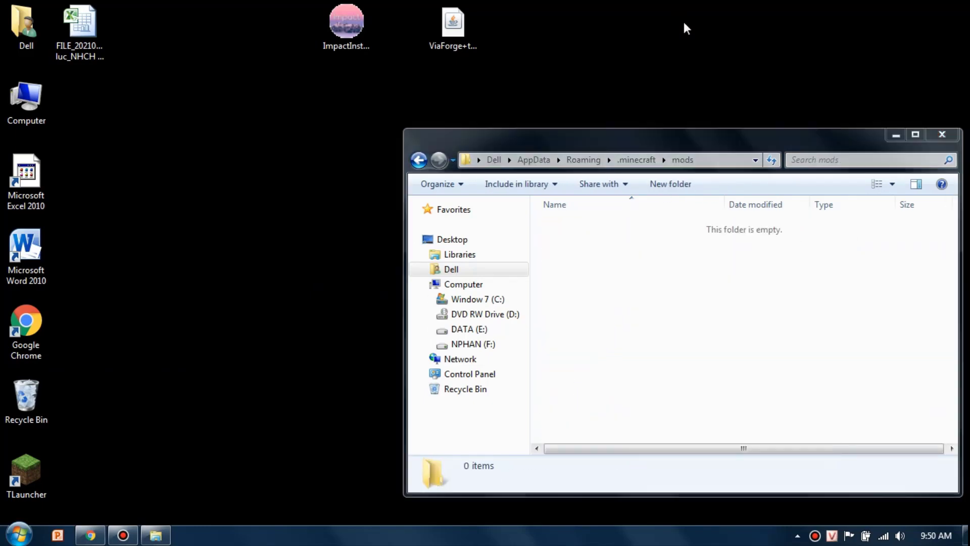
# Refresh the desktop and launch the Impact Installer from it.
pyautogui.rightClick(669, 3)
pyautogui.rightClick(691, 25)
pyautogui.moveTo(723, 59)
pyautogui.click(584, 93)
pyautogui.rightClick(332, 174)
pyautogui.click(352, 217)
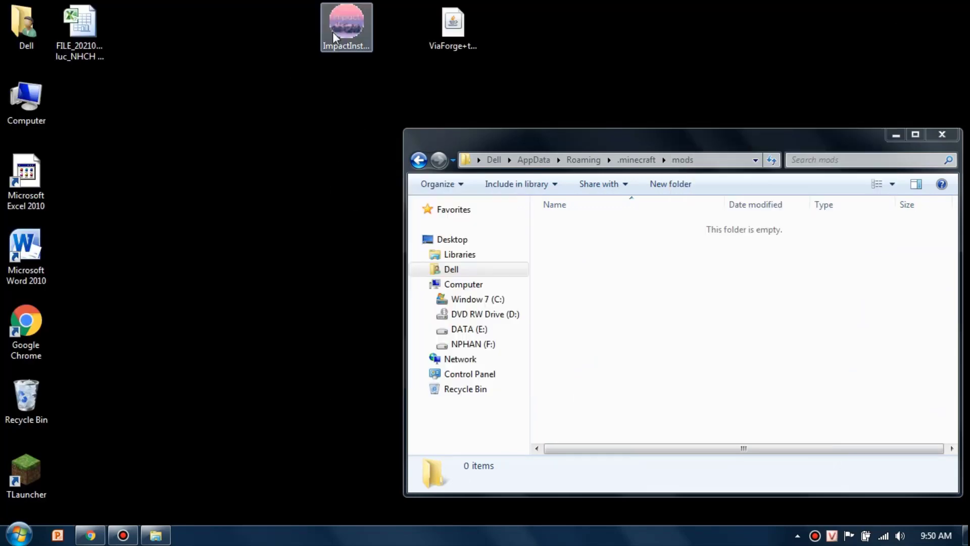
pyautogui.click(334, 31)
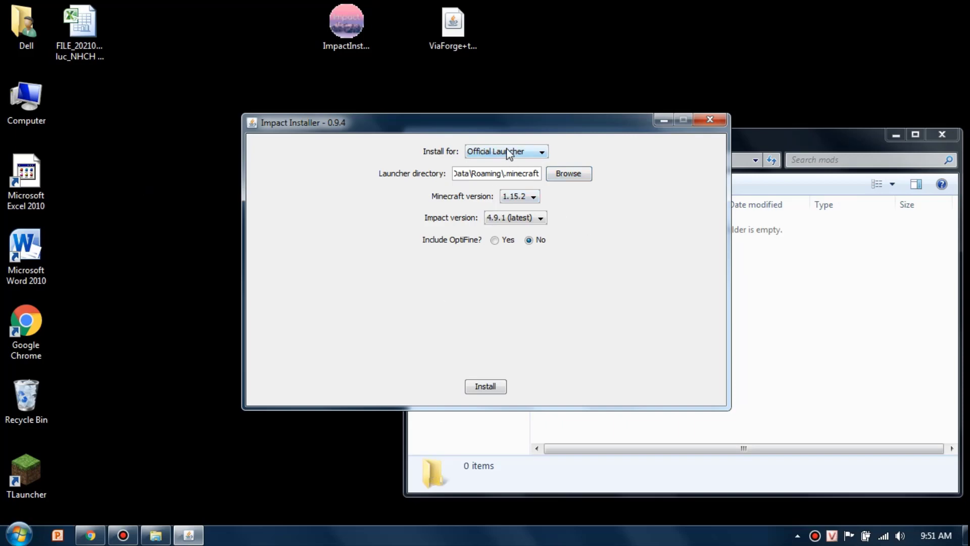
# Set the Impact Installer to install as Forge Mod for Minecraft version 1.12.2.
pyautogui.click(507, 151)
pyautogui.click(518, 178)
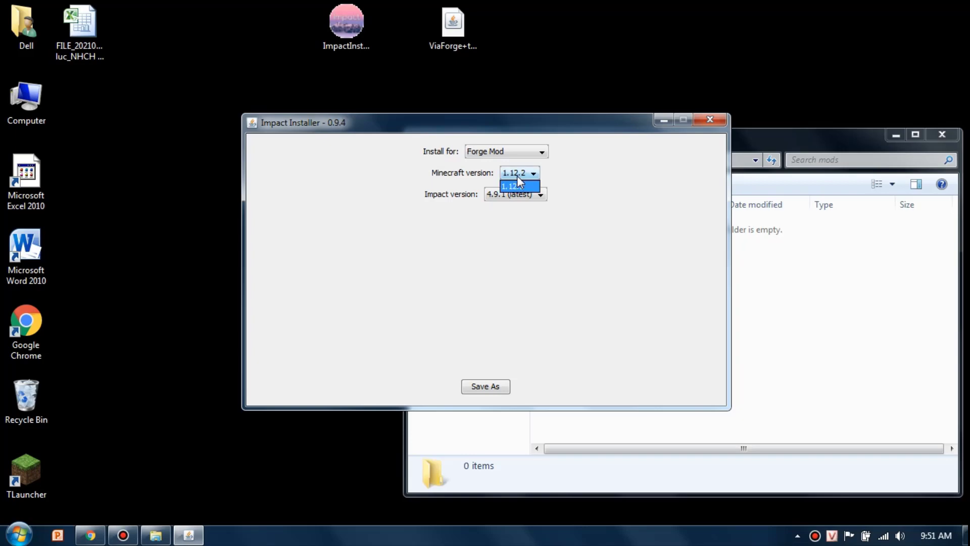
pyautogui.click(517, 184)
# Save Impact-4.9.1-1.12.2.jar into the 1.12.2 subfolder of the mods folder.
pyautogui.click(501, 385)
pyautogui.click(430, 141)
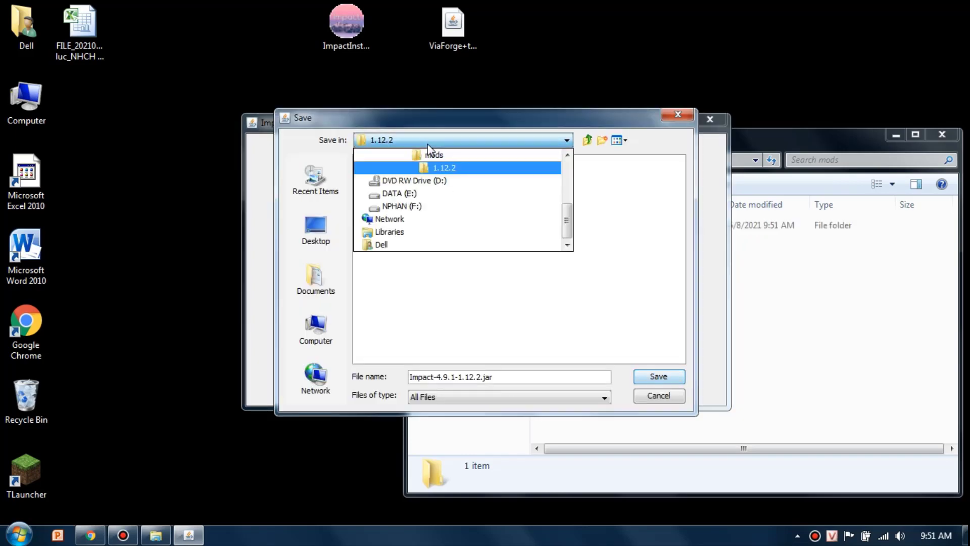
pyautogui.click(436, 167)
pyautogui.click(656, 377)
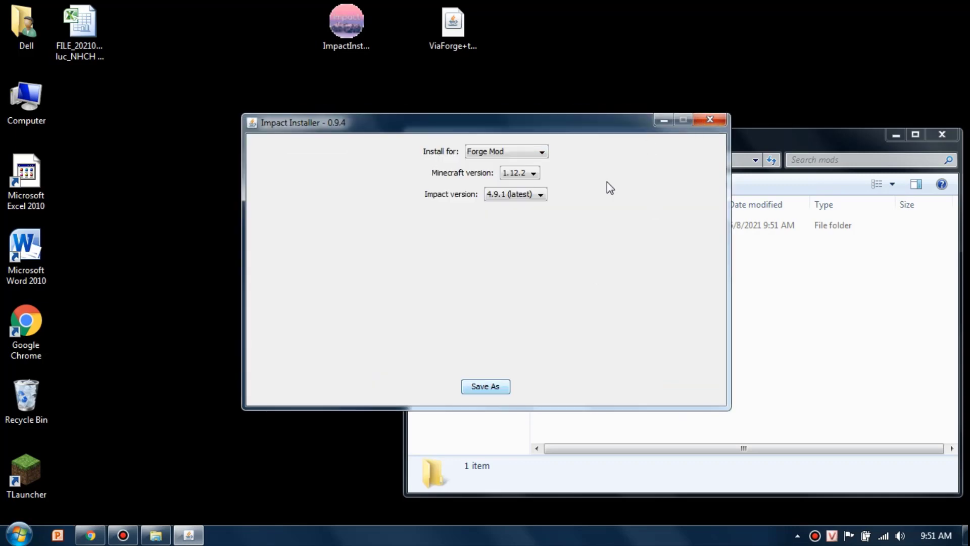
pyautogui.rightClick(425, 49)
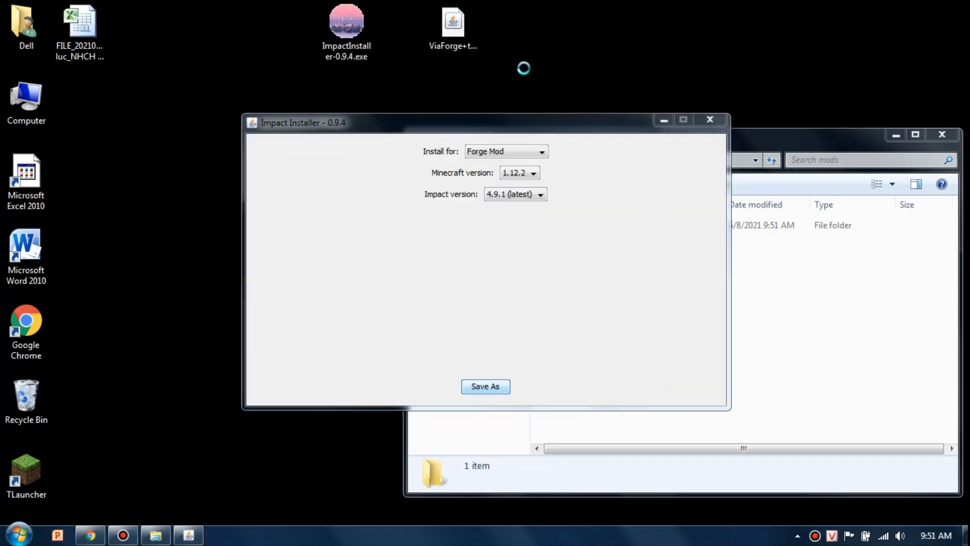
pyautogui.click(470, 90)
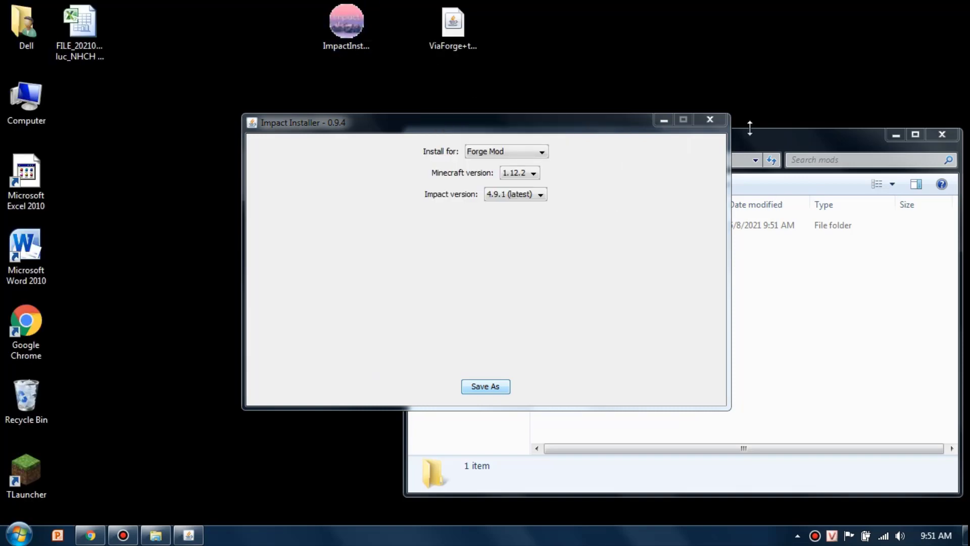
pyautogui.click(721, 129)
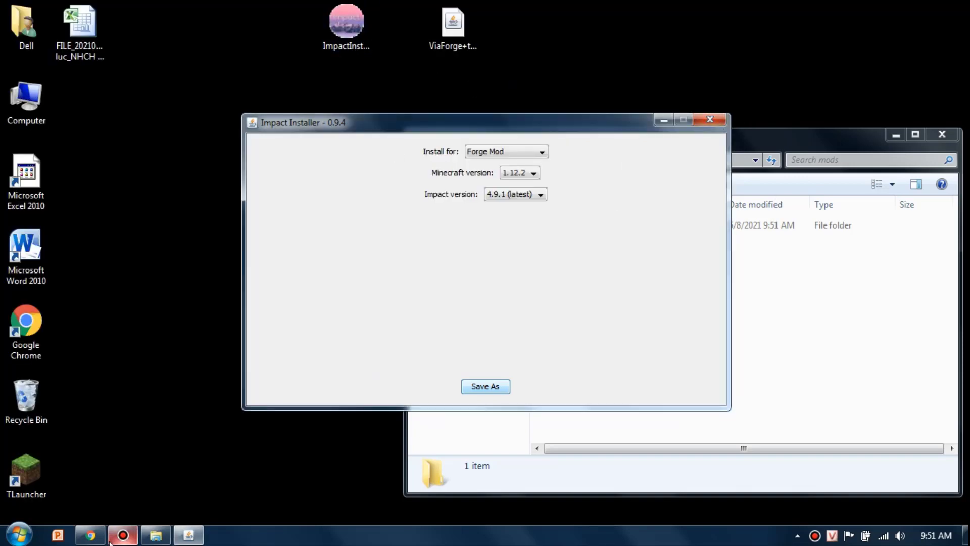
pyautogui.rightClick(118, 369)
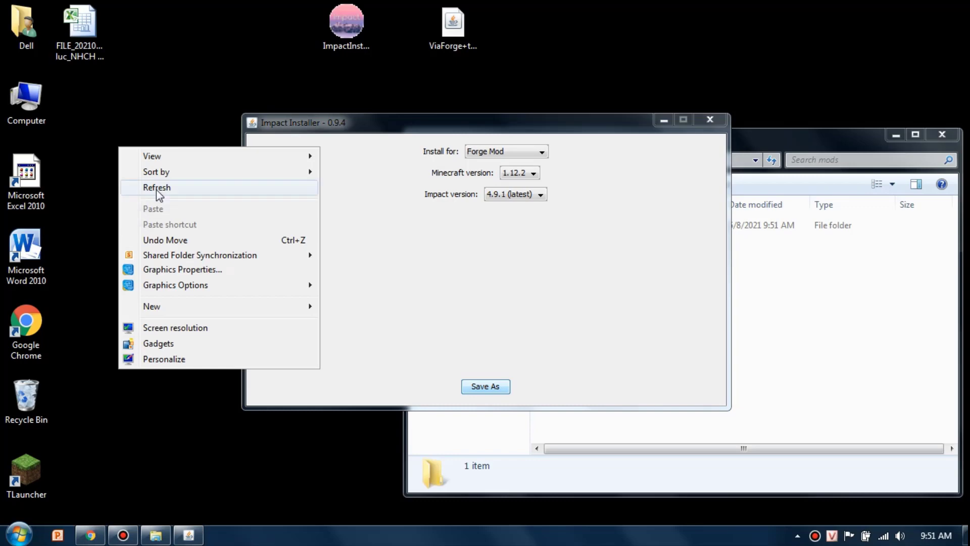
pyautogui.click(156, 189)
# Try to move Impact-4.9.1-1.12.2.jar from the 1.12.2 subfolder up into the mods folder.
pyautogui.click(160, 534)
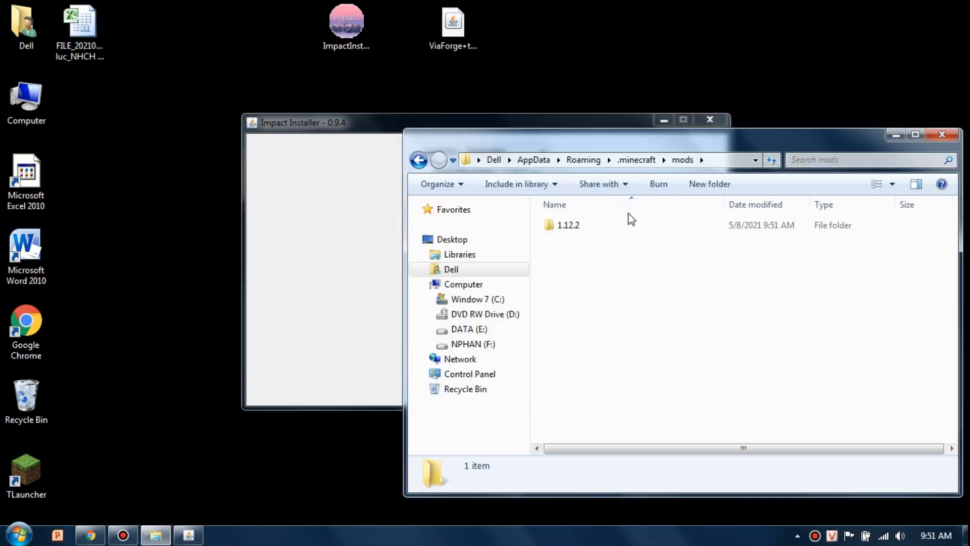
pyautogui.click(610, 232)
pyautogui.doubleClick(609, 232)
pyautogui.doubleClick(603, 225)
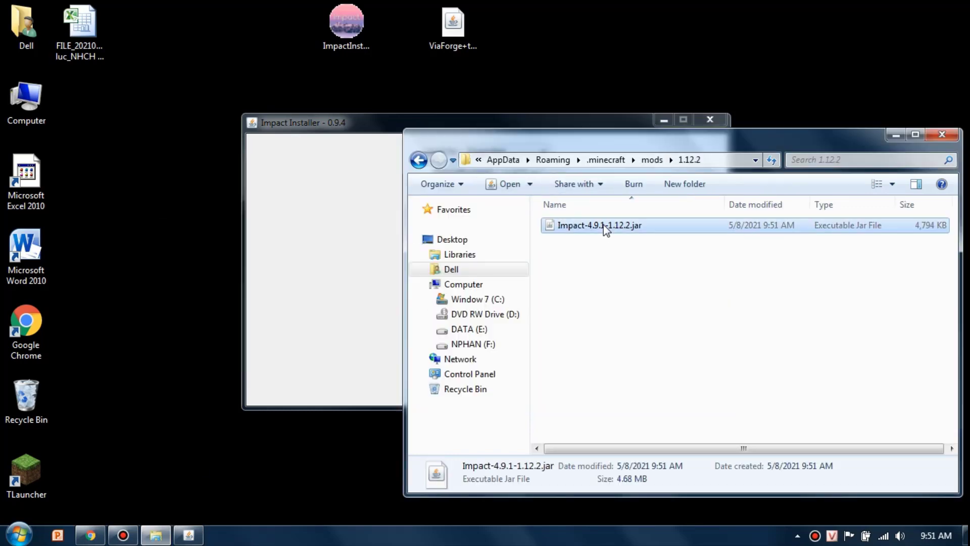
pyautogui.rightClick(603, 225)
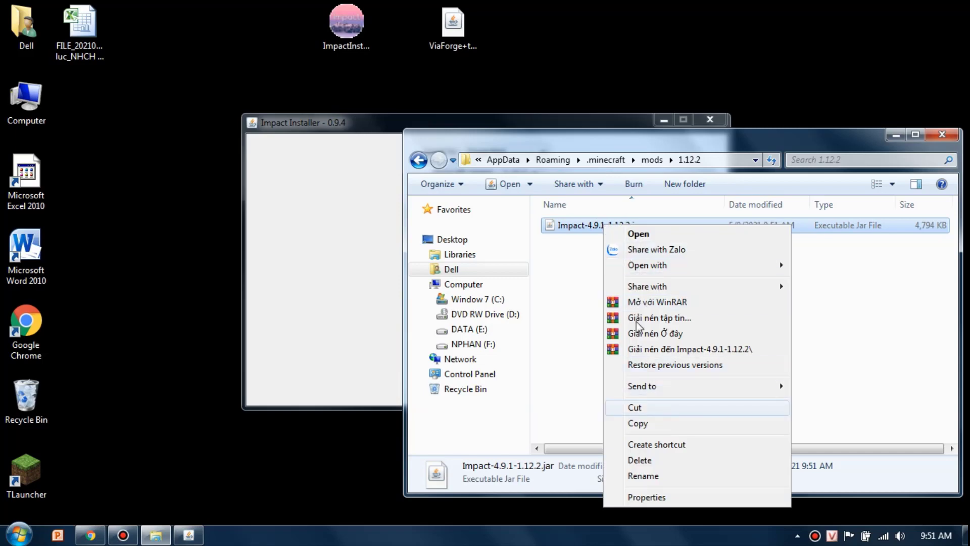
pyautogui.click(652, 407)
pyautogui.press('BackSpace')
pyautogui.rightClick(574, 336)
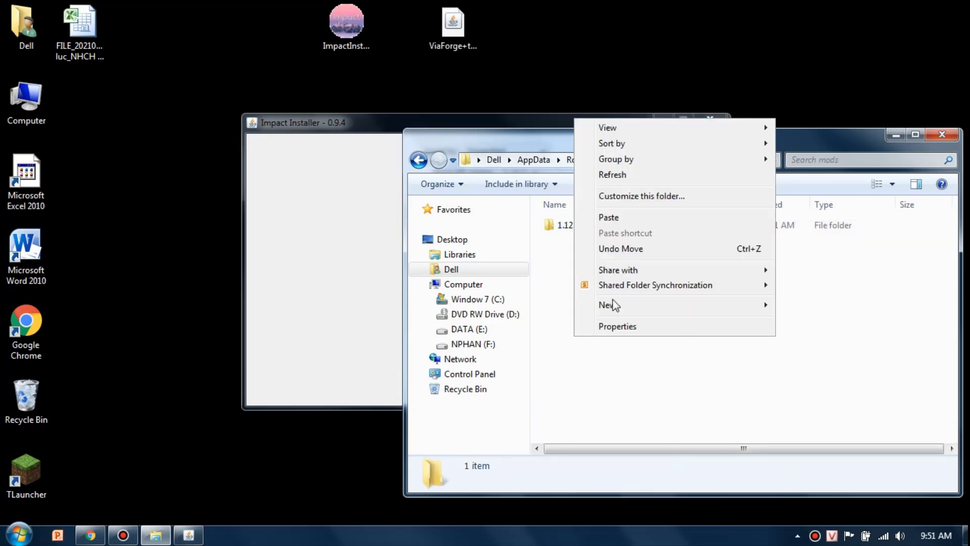
pyautogui.click(627, 218)
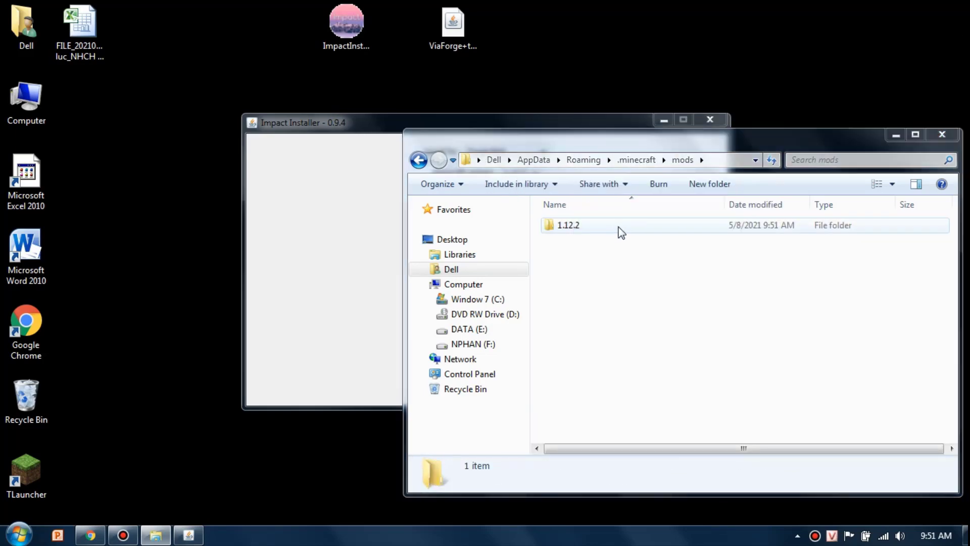
pyautogui.click(544, 342)
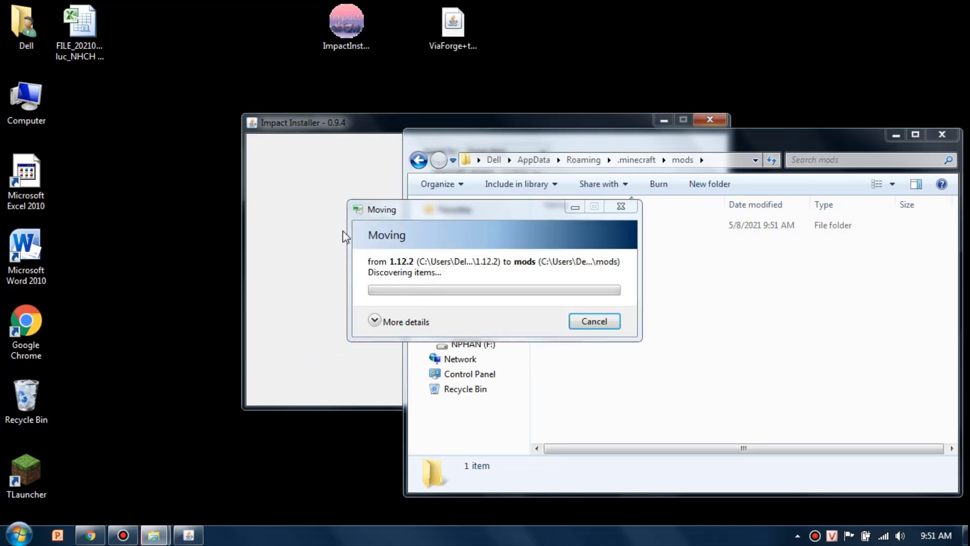
pyautogui.click(620, 344)
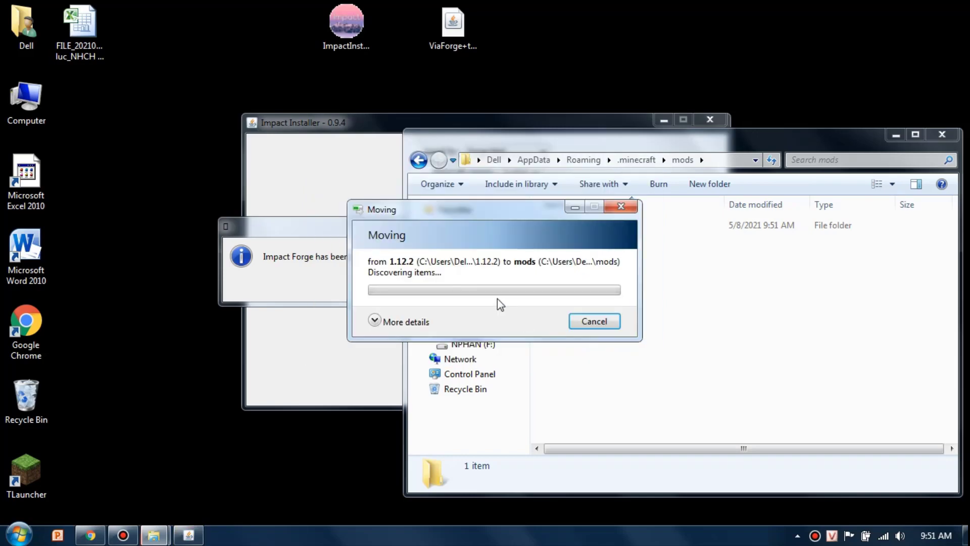
pyautogui.click(619, 206)
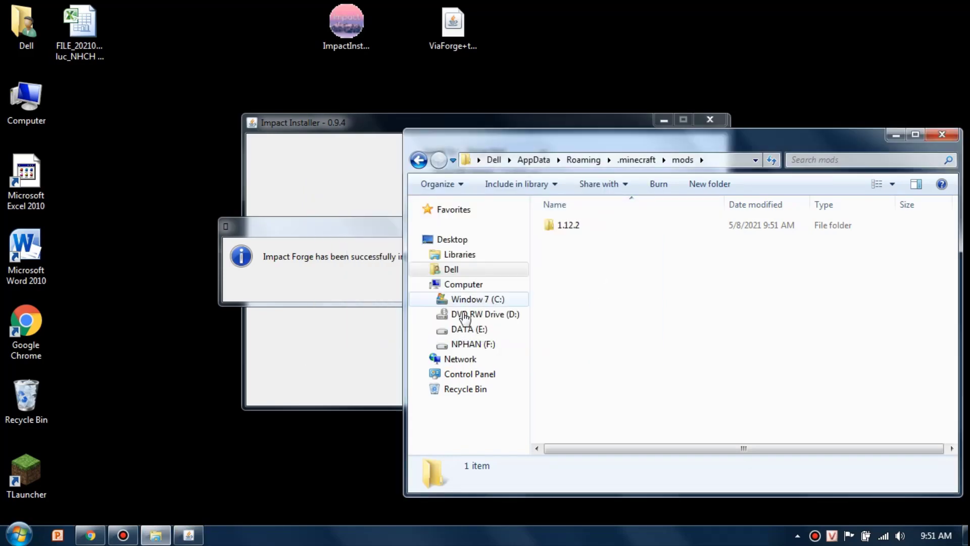
# Acknowledge the installer's completion message and close the Impact Installer.
pyautogui.click(317, 357)
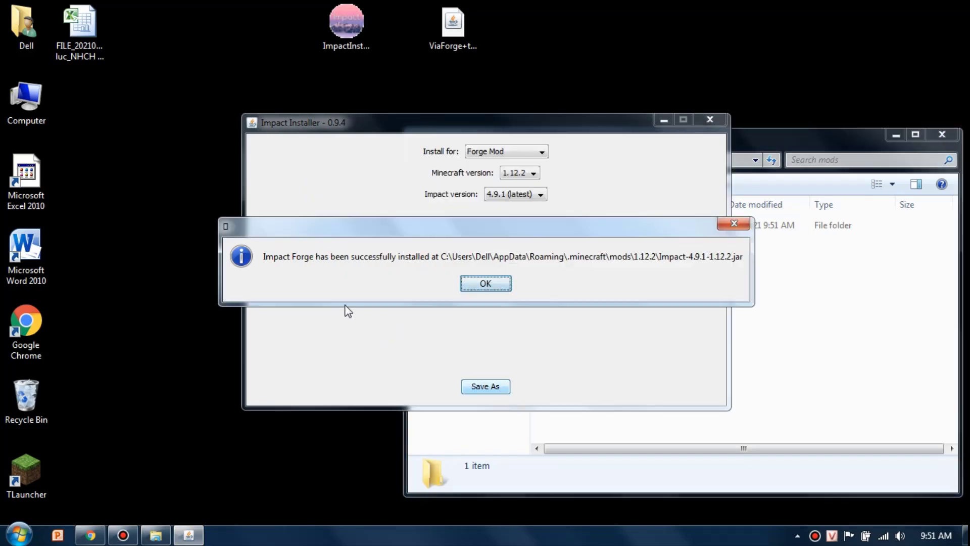
pyautogui.click(502, 284)
pyautogui.click(708, 121)
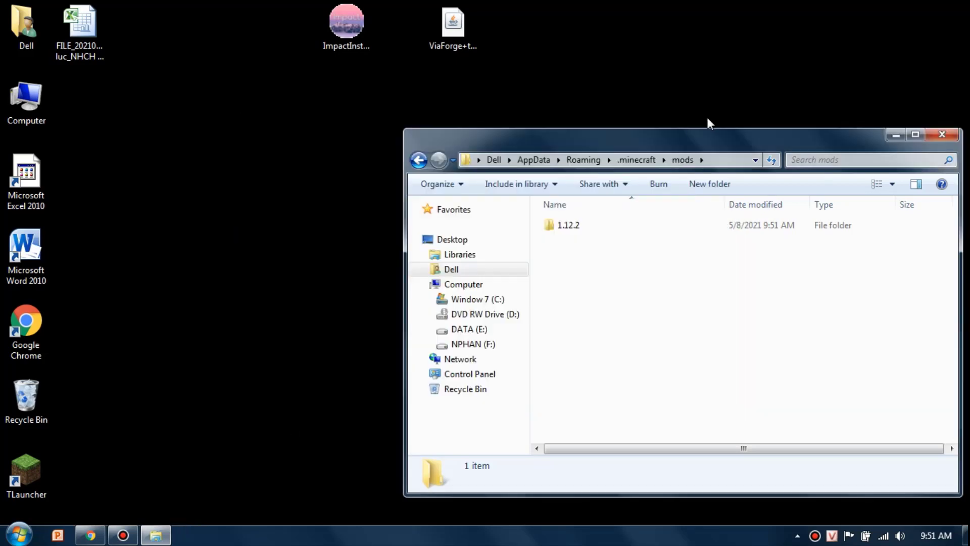
# Move Impact-4.9.1-1.12.2.jar from the 1.12.2 subfolder up into the mods folder.
pyautogui.doubleClick(617, 226)
pyautogui.click(613, 122)
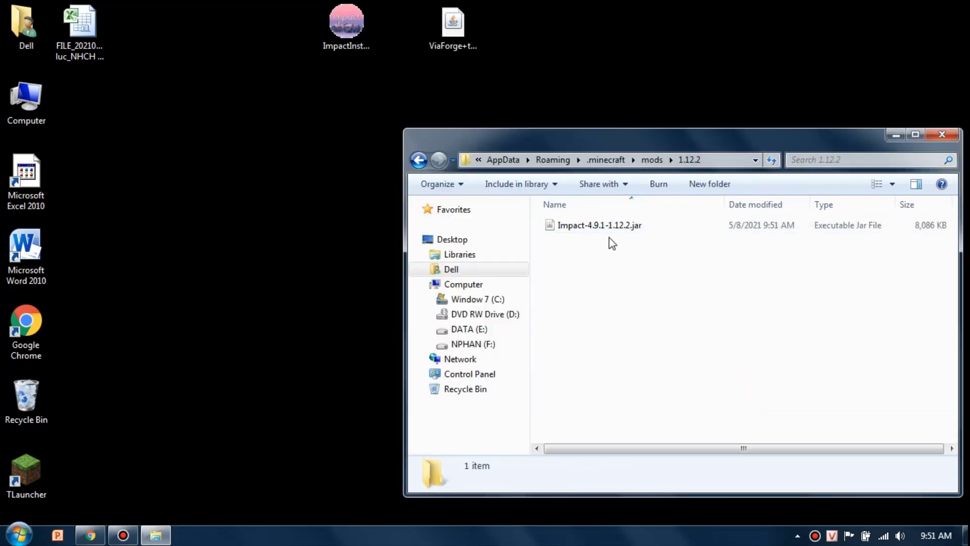
pyautogui.click(608, 227)
pyautogui.rightClick(608, 226)
pyautogui.click(648, 410)
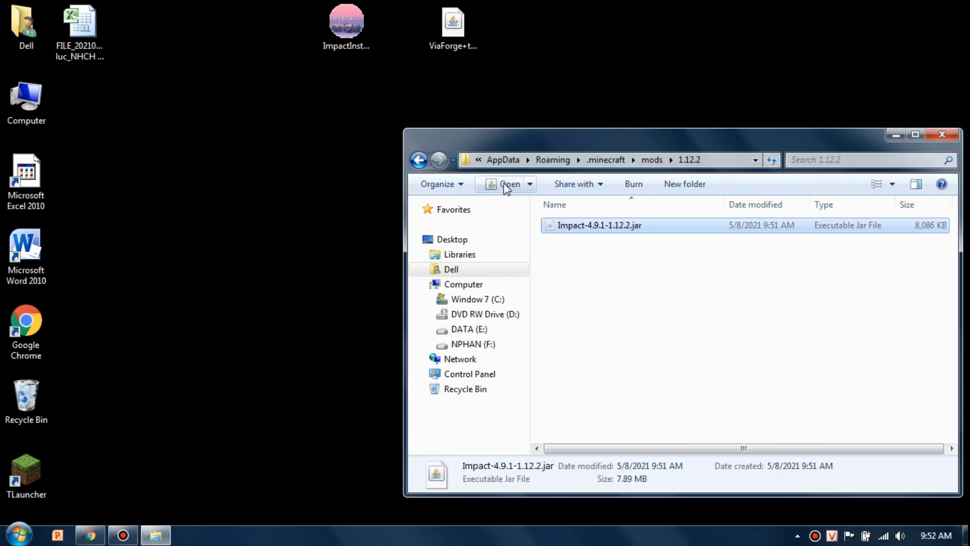
pyautogui.click(419, 160)
pyautogui.rightClick(609, 286)
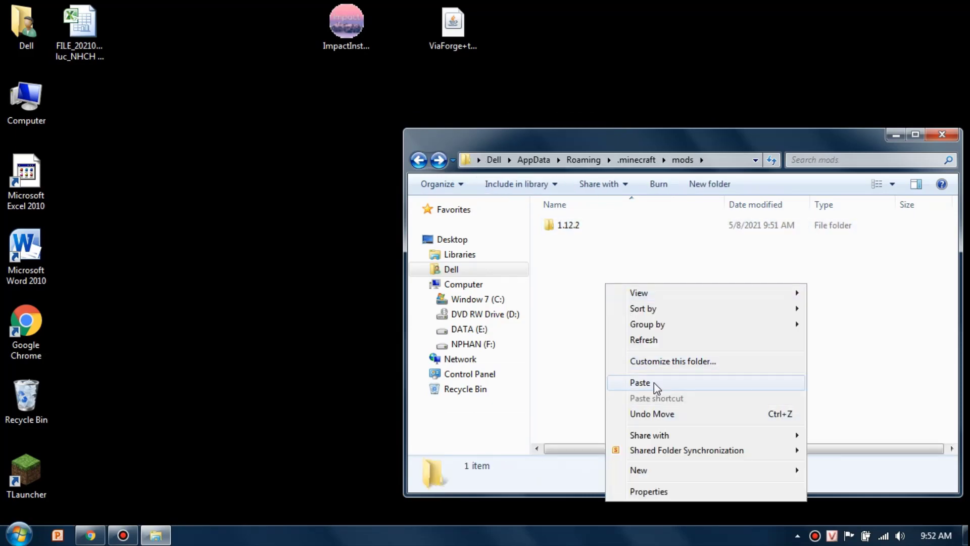
pyautogui.click(653, 382)
# Delete the 1.12.2 subfolder from the mods folder.
pyautogui.click(633, 223)
pyautogui.press('Delete')
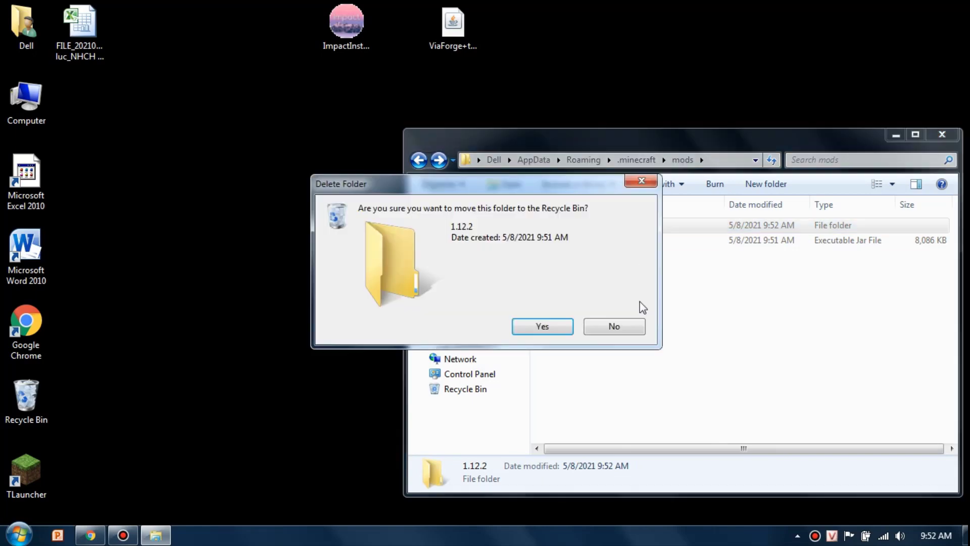
pyautogui.click(539, 330)
pyautogui.rightClick(569, 98)
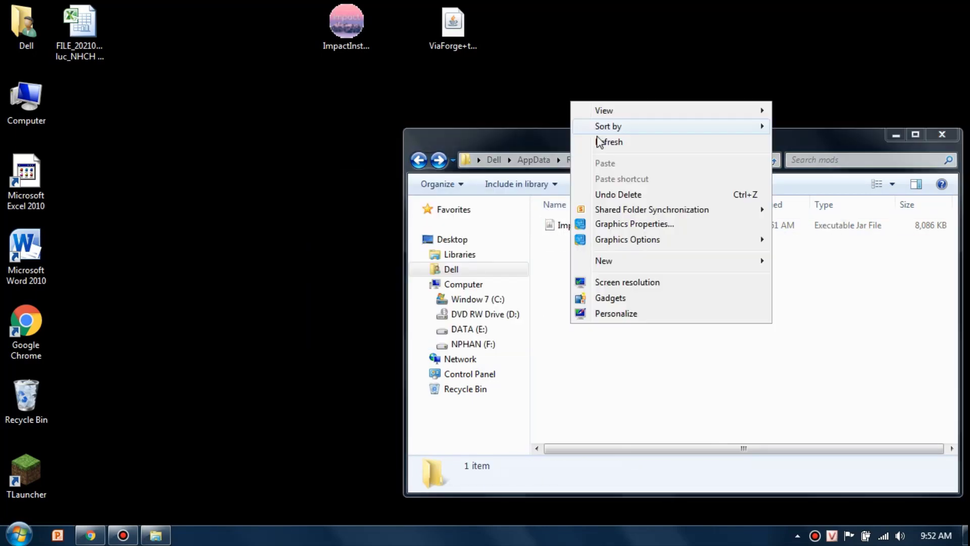
pyautogui.click(514, 109)
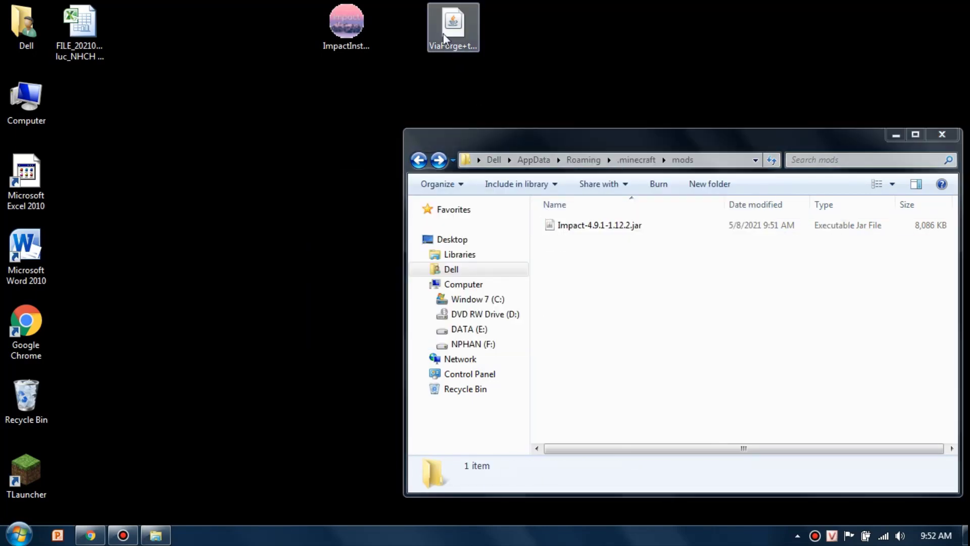
# Move ViaForge+till+21w08b+2.jar from the desktop into the mods folder and close the folder window.
pyautogui.moveTo(443, 33); pyautogui.dragTo(604, 270)
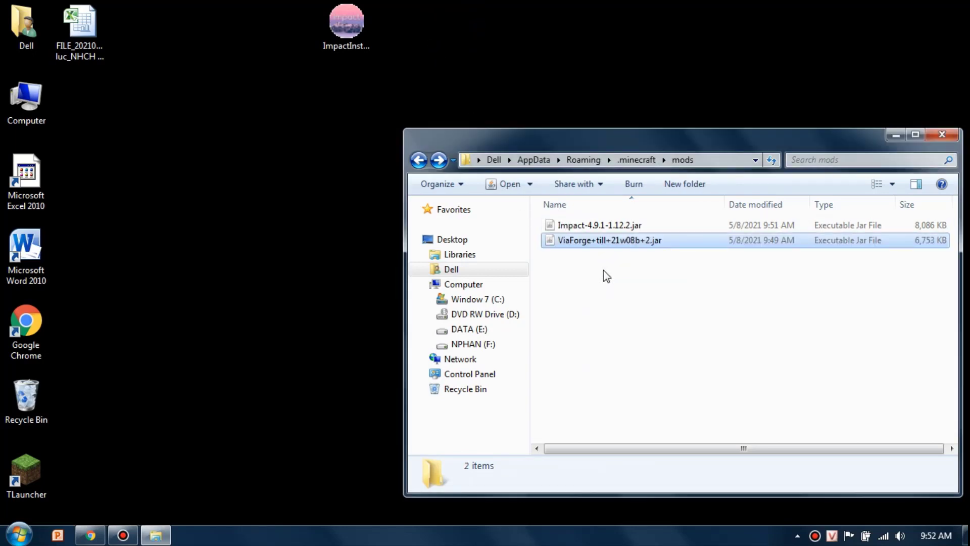
pyautogui.rightClick(583, 1)
pyautogui.click(621, 41)
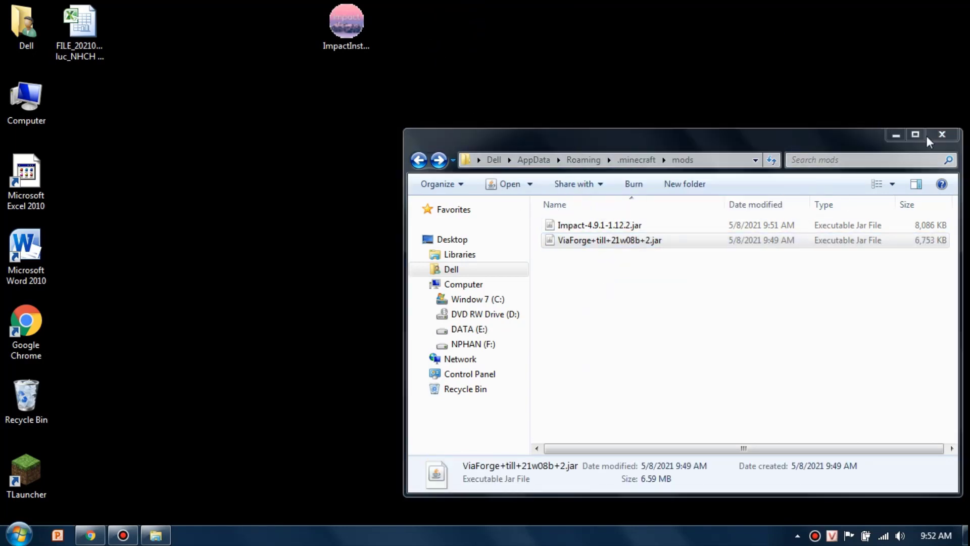
pyautogui.click(935, 136)
# Move the Impact Installer from the desktop to the Recycle Bin and empty the bin permanently.
pyautogui.moveTo(350, 29); pyautogui.dragTo(14, 393)
pyautogui.rightClick(16, 394)
pyautogui.click(80, 419)
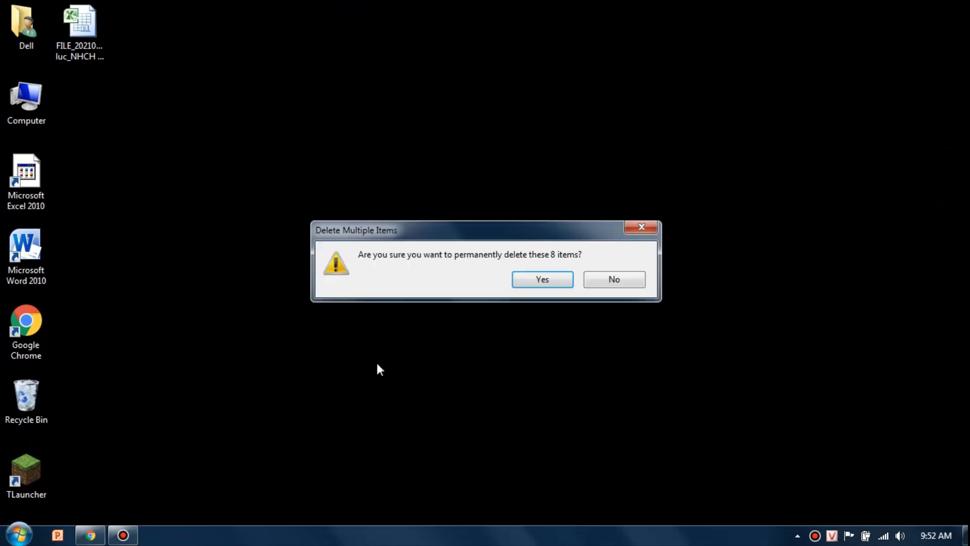
pyautogui.click(555, 281)
pyautogui.click(123, 534)
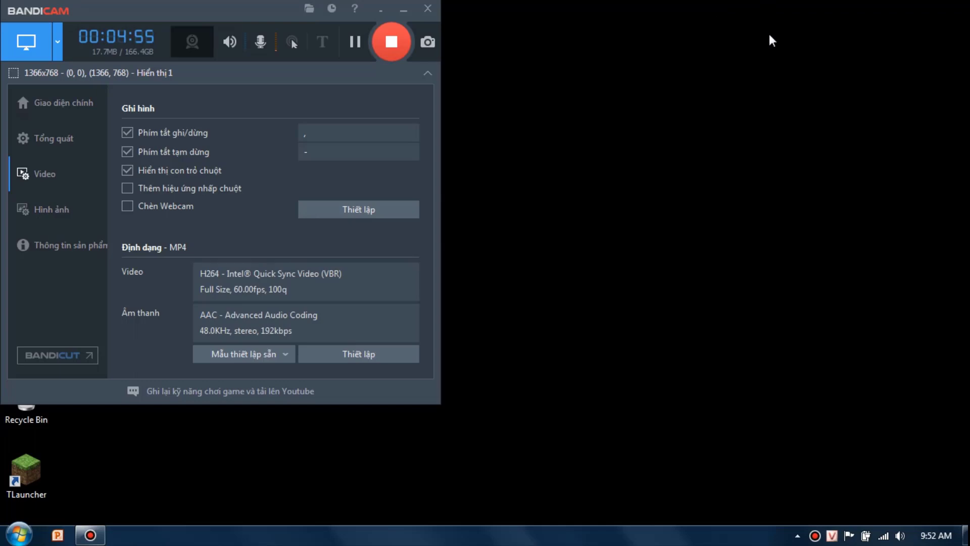
# Minimize the Bandicam window, refresh the desktop and launch TLauncher from its desktop shortcut.
pyautogui.rightClick(772, 42)
pyautogui.click(781, 40)
pyautogui.click(403, 10)
pyautogui.rightClick(446, 15)
pyautogui.click(467, 56)
pyautogui.rightClick(466, 59)
pyautogui.click(504, 101)
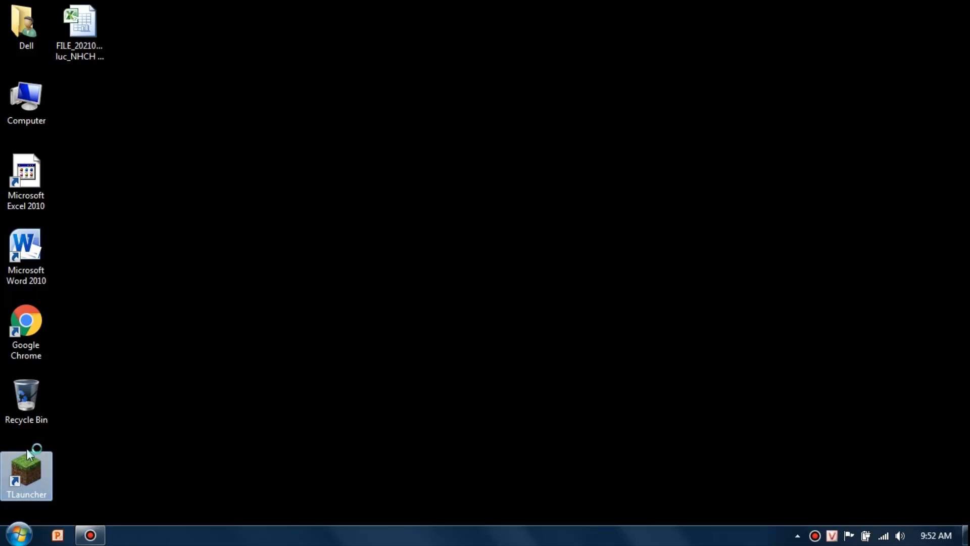
pyautogui.rightClick(687, 69)
pyautogui.click(711, 109)
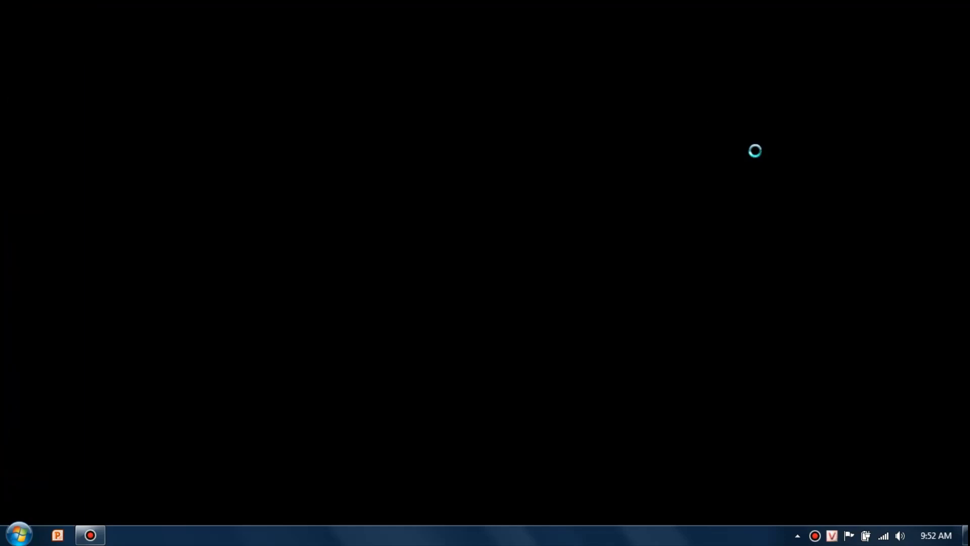
pyautogui.rightClick(755, 152)
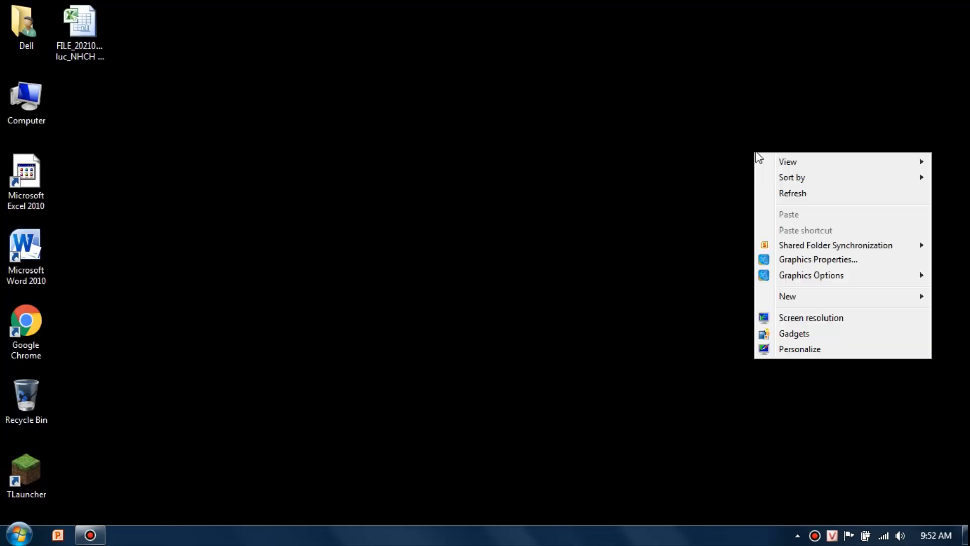
pyautogui.click(800, 195)
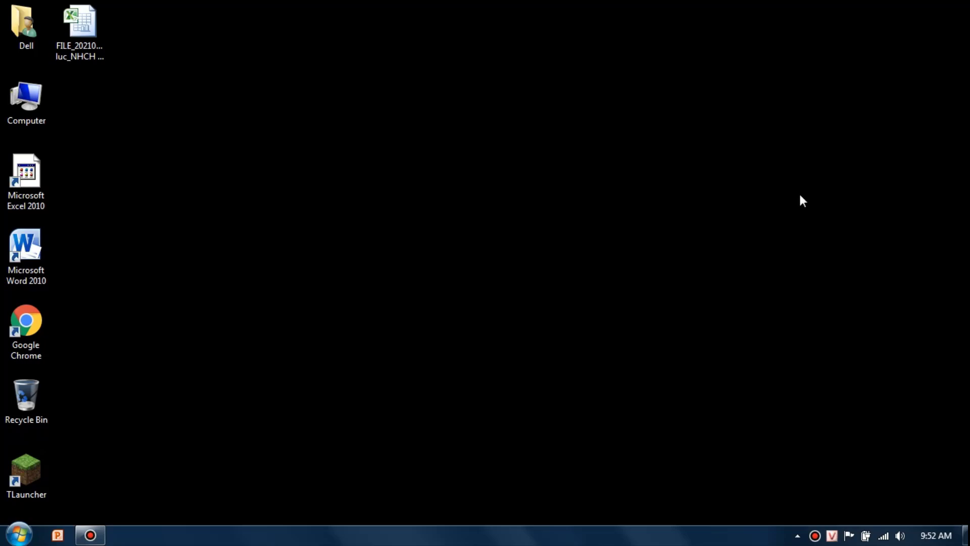
pyautogui.click(935, 534)
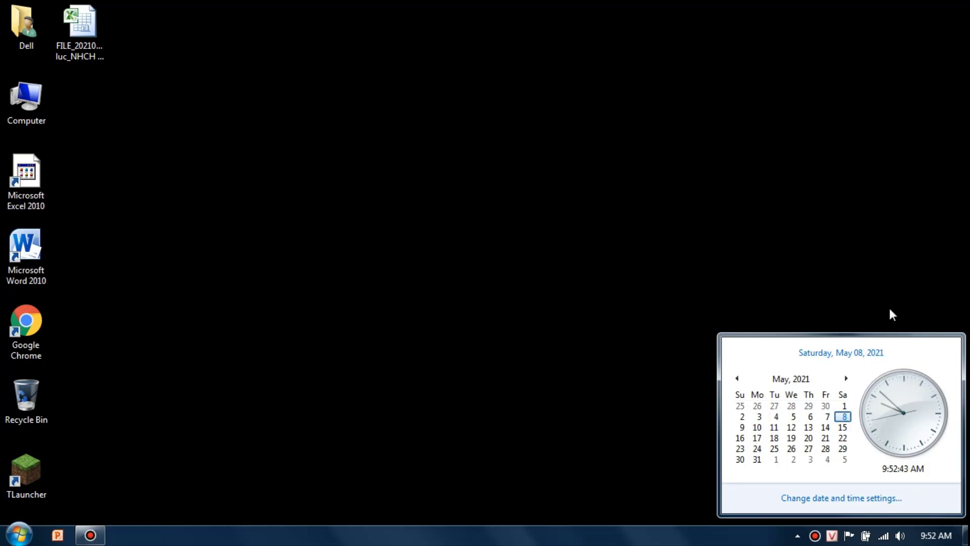
pyautogui.click(813, 176)
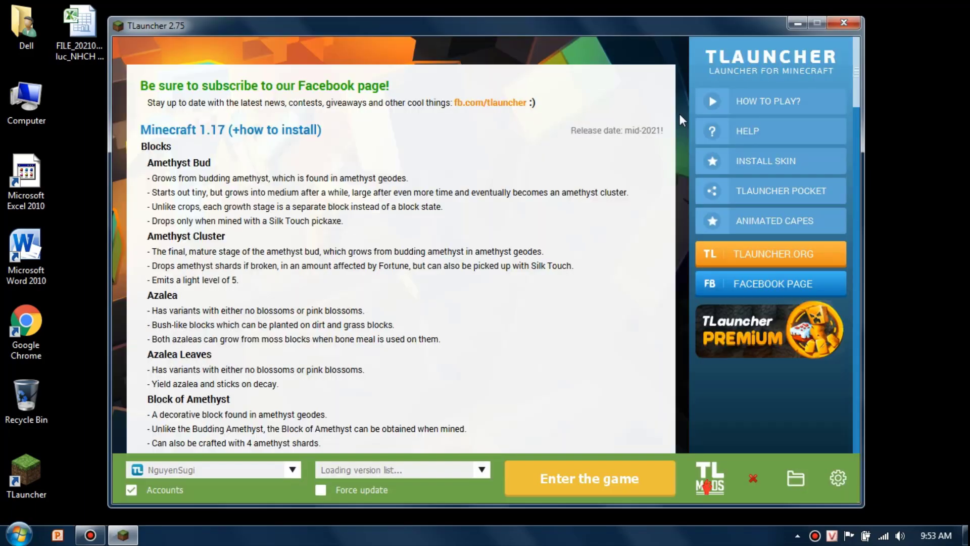
# Choose the first saved TLauncher account and the ForgeOptiFine 1.12.2 game version.
pyautogui.click(256, 472)
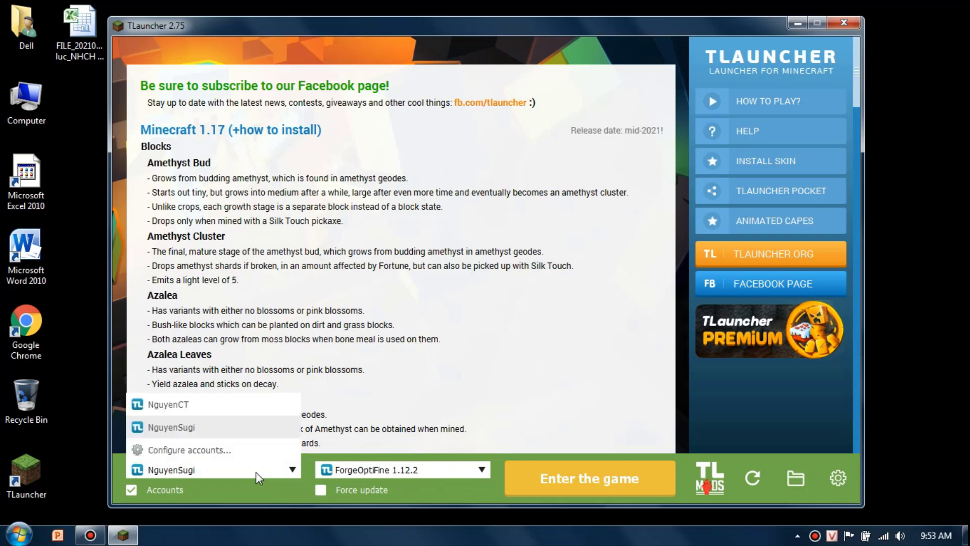
pyautogui.click(233, 408)
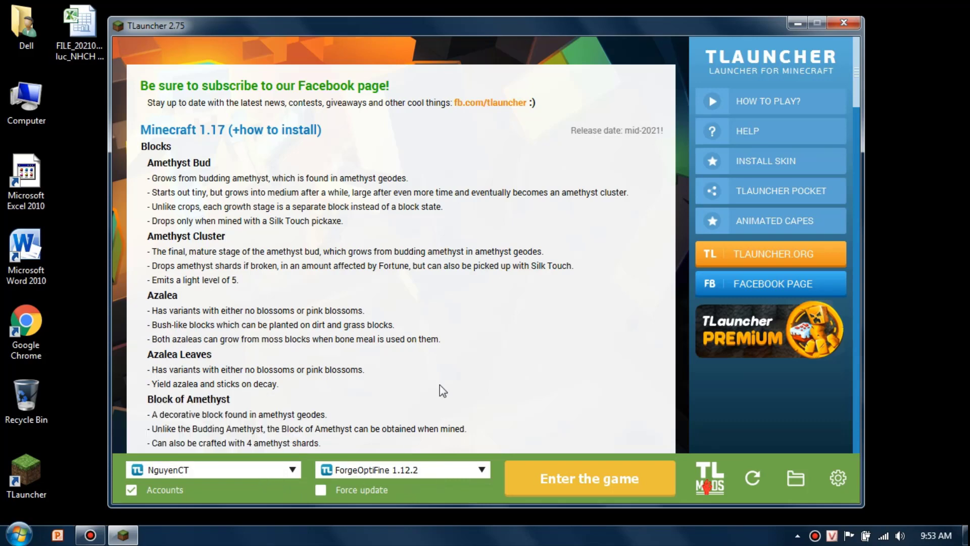
pyautogui.click(399, 470)
pyautogui.scroll(5, 396, 395)
pyautogui.scroll(-5, 398, 394)
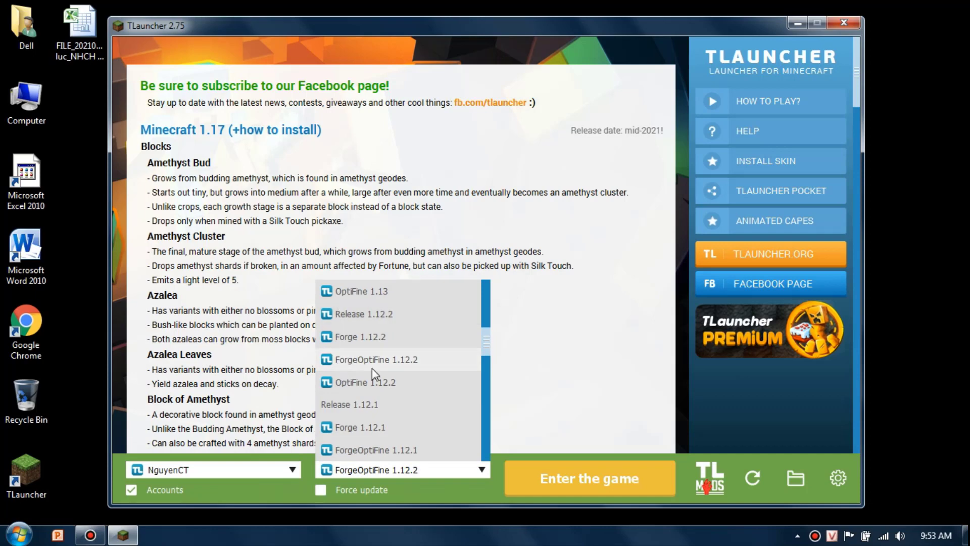
pyautogui.click(371, 368)
pyautogui.click(935, 316)
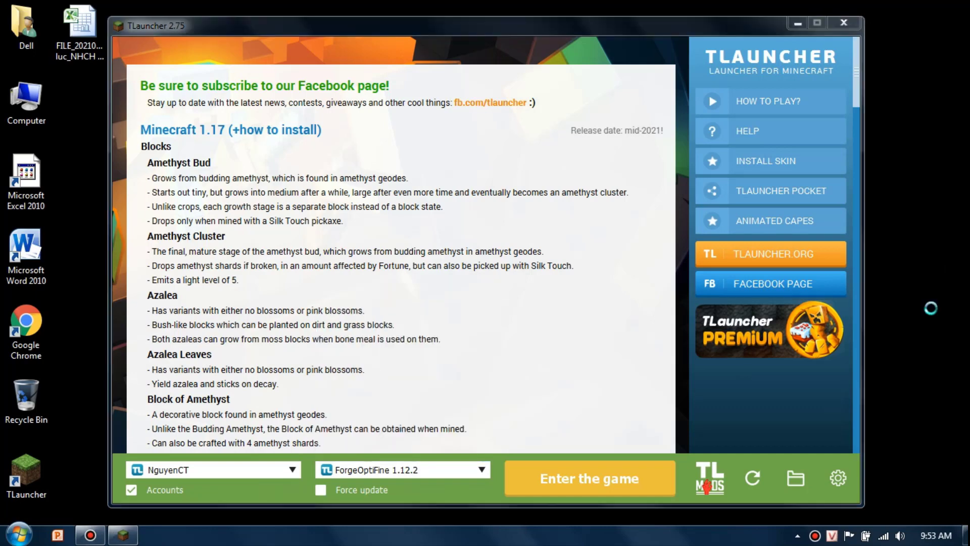
pyautogui.rightClick(927, 308)
# Try to enter the game, and re-enter and save the selected account's password in the account settings.
pyautogui.click(583, 480)
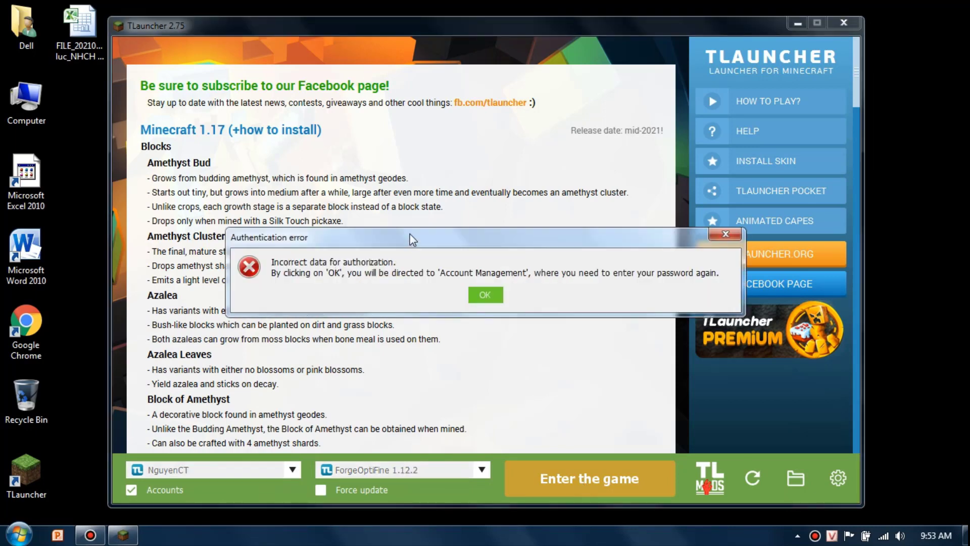
pyautogui.press('Return')
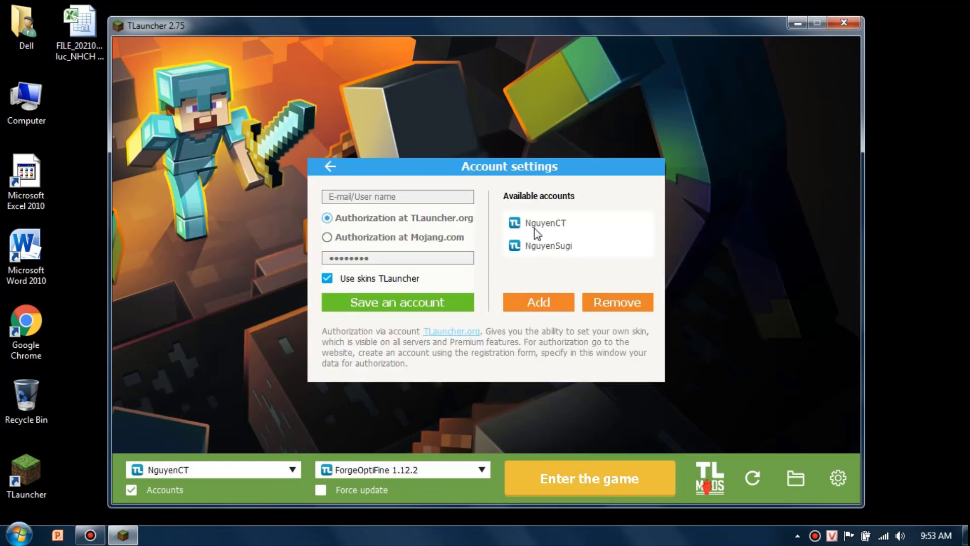
pyautogui.click(534, 228)
pyautogui.click(457, 260)
pyautogui.write('••••••')
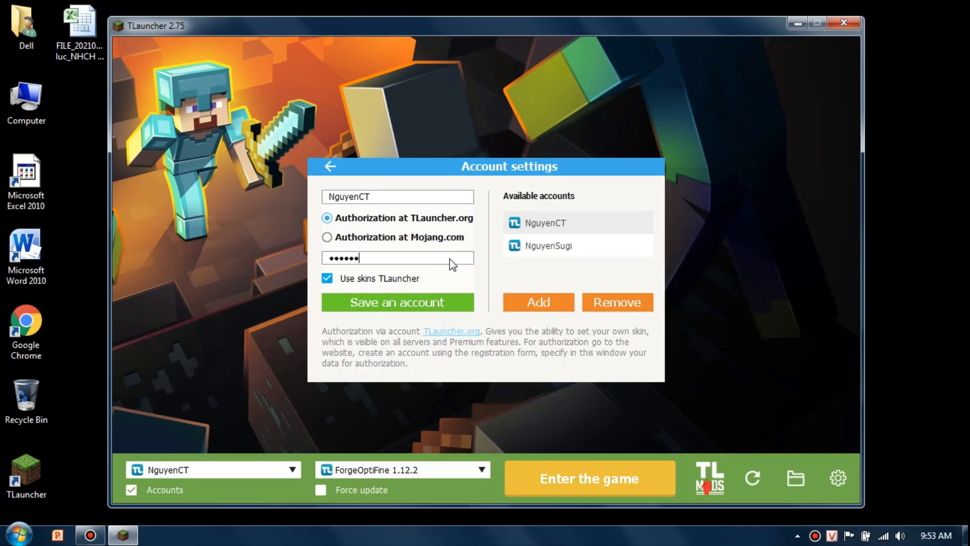
pyautogui.write('••••••••••••')
pyautogui.press('Return')
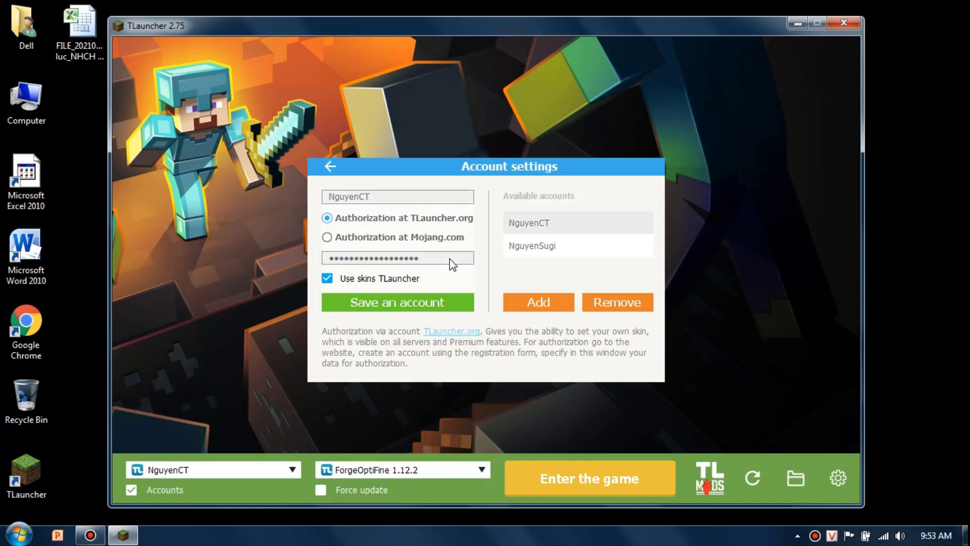
# Start the ForgeOptiFine 1.12.2 game and dismiss the skin notification.
pyautogui.click(556, 465)
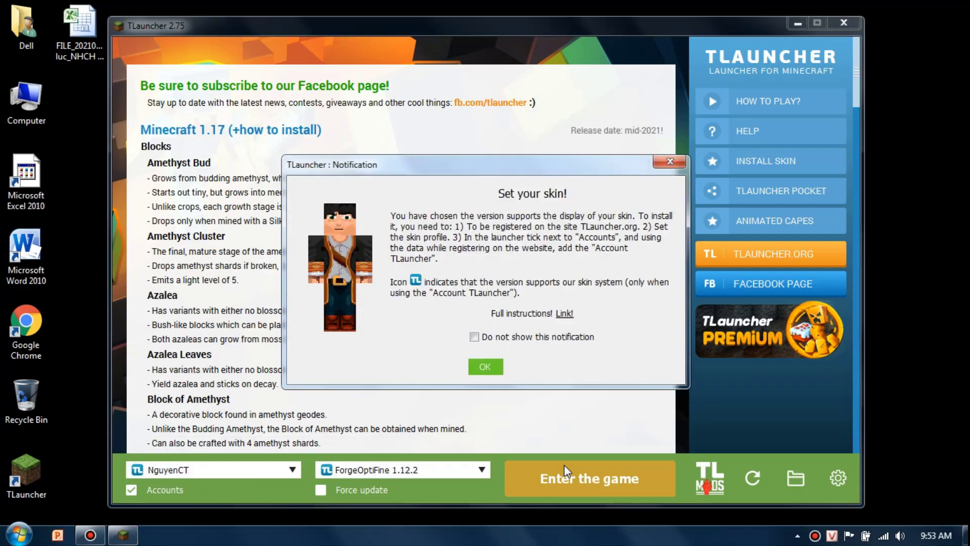
pyautogui.click(480, 363)
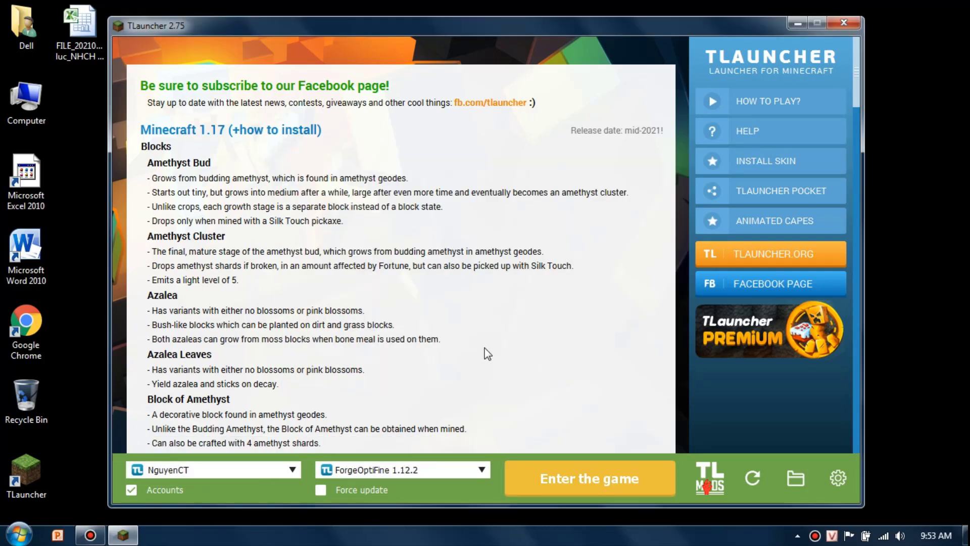
pyautogui.click(566, 477)
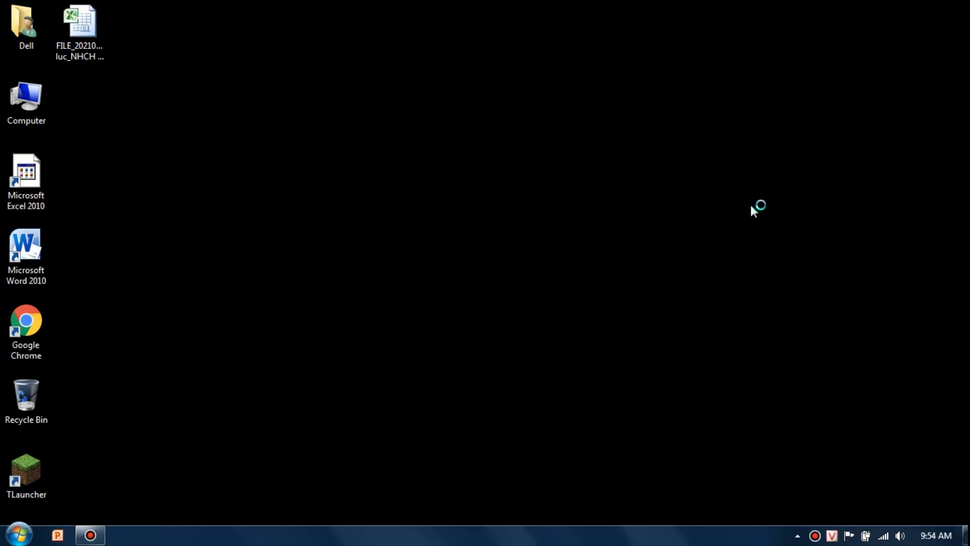
pyautogui.rightClick(690, 158)
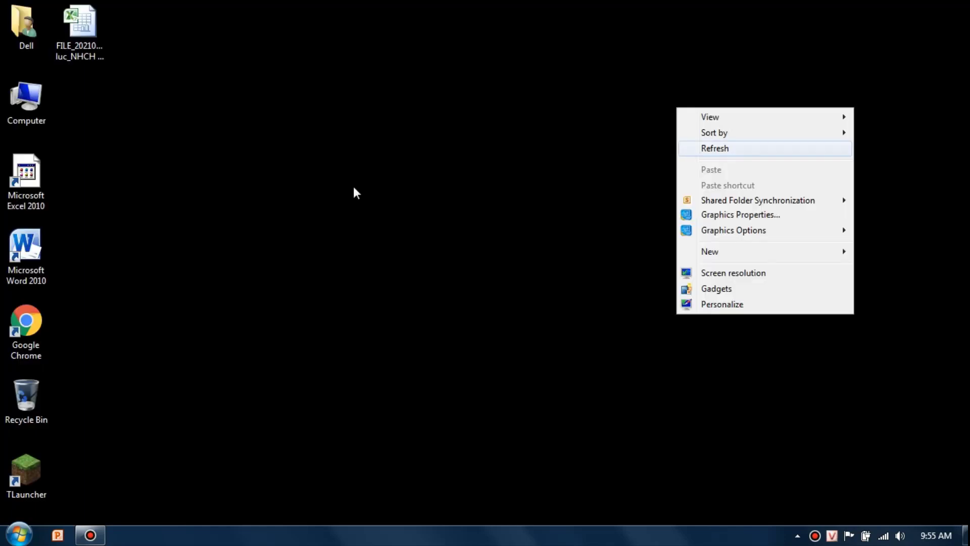
pyautogui.press('Return')
pyautogui.hotkey('shift', 'F10')
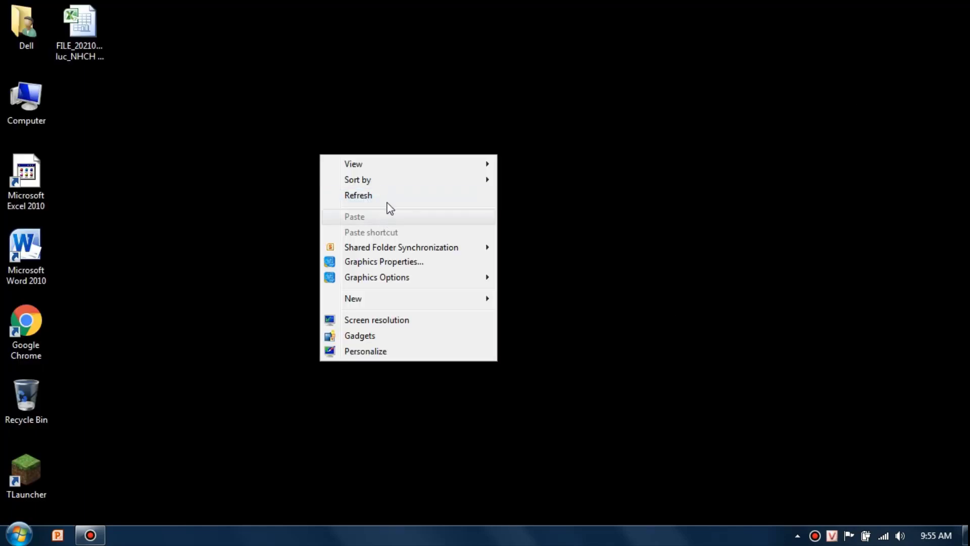
pyautogui.click(387, 202)
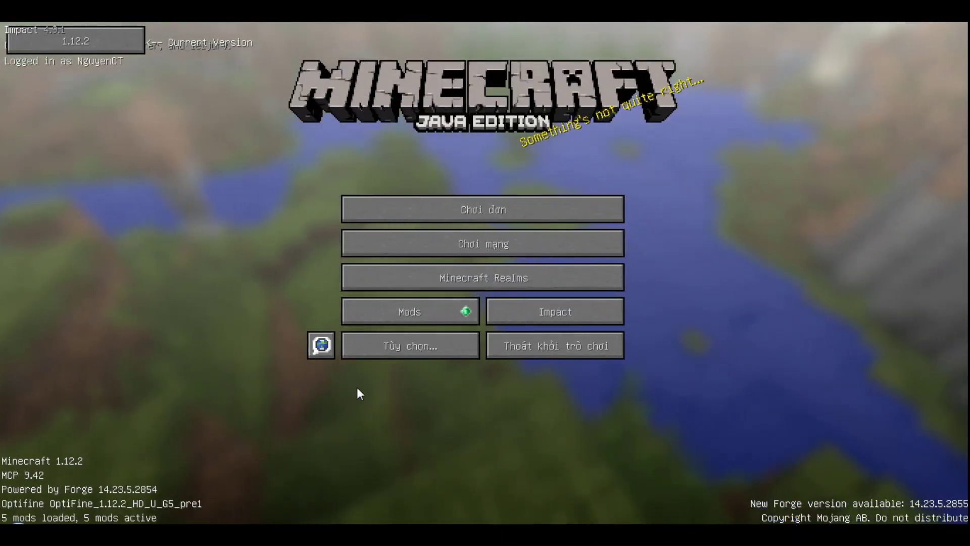
# Set the ViaForge protocol version to 1.16.4/5 and return to the Minecraft main menu.
pyautogui.click(54, 47)
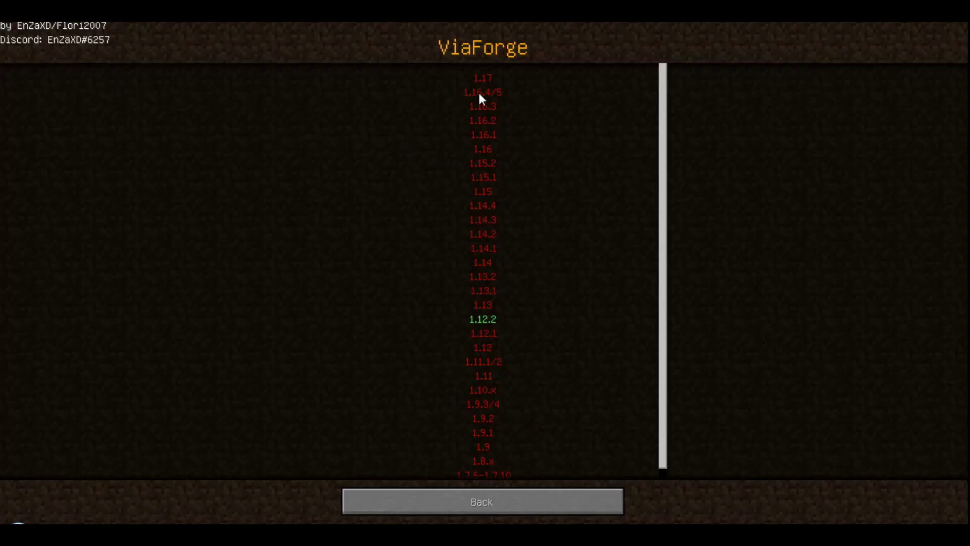
pyautogui.click(500, 503)
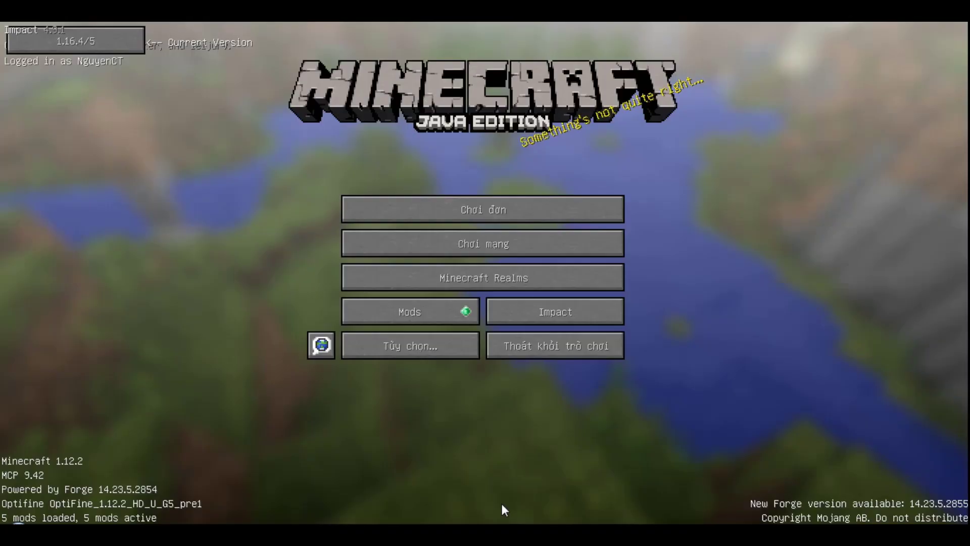
# Open the multiplayer server list, refresh it to check the servers' connection status, and return to the main menu.
pyautogui.click(493, 245)
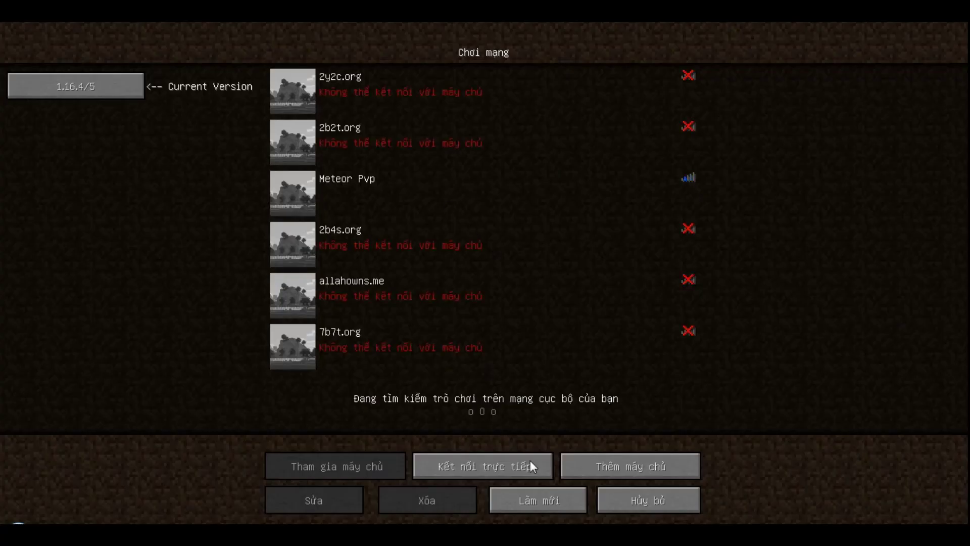
pyautogui.click(547, 500)
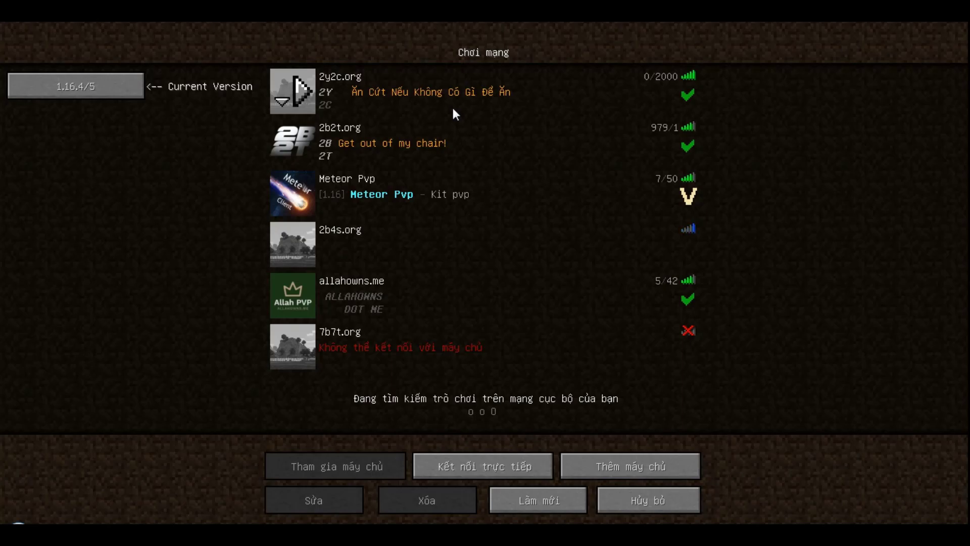
pyautogui.press('Escape')
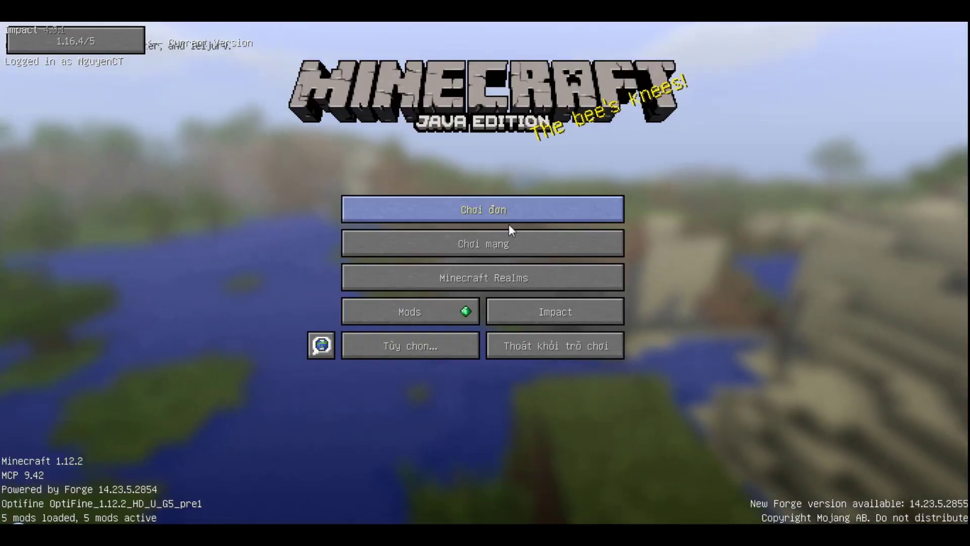
pyautogui.click(514, 241)
pyautogui.press('Escape')
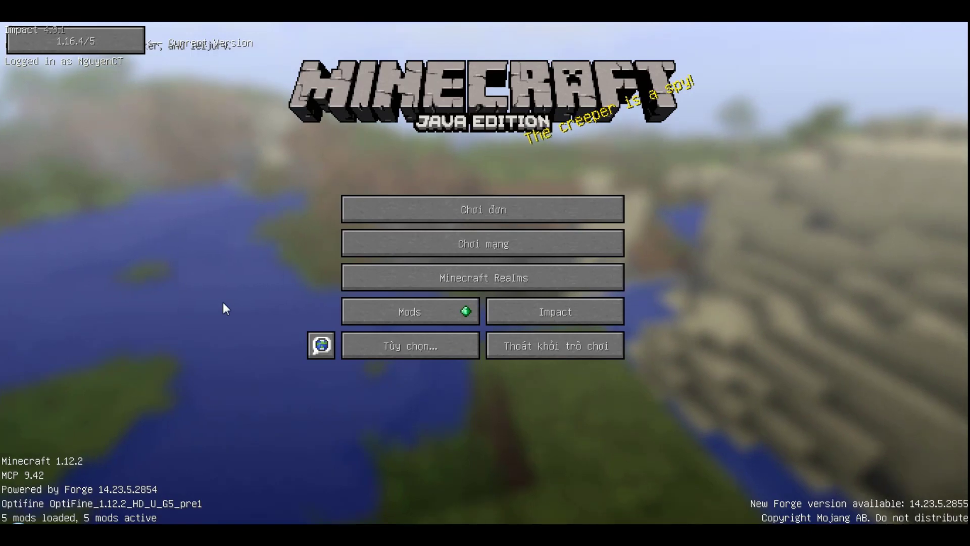
# Open the Impact click GUI over the main menu to view its module categories, and close it.
pyautogui.press('Shift_R')
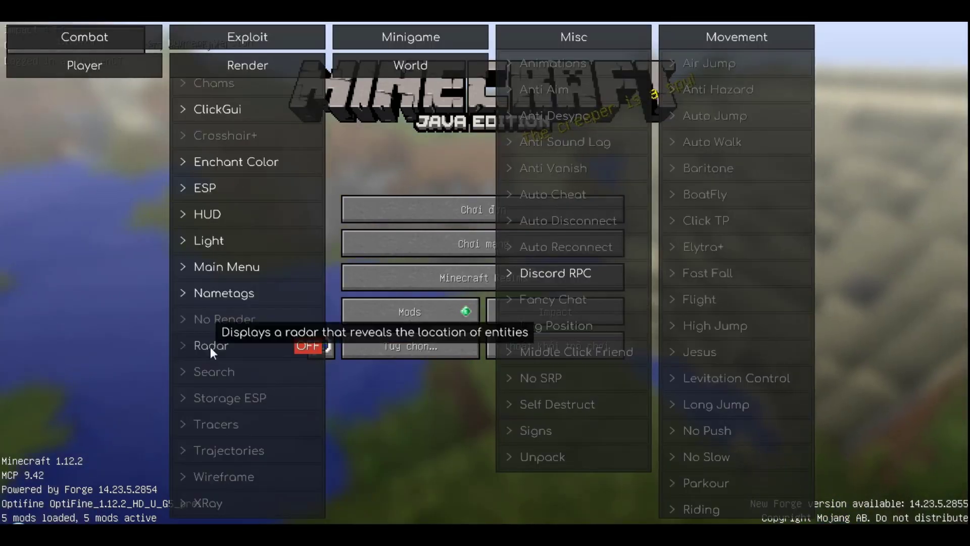
pyautogui.press('Escape')
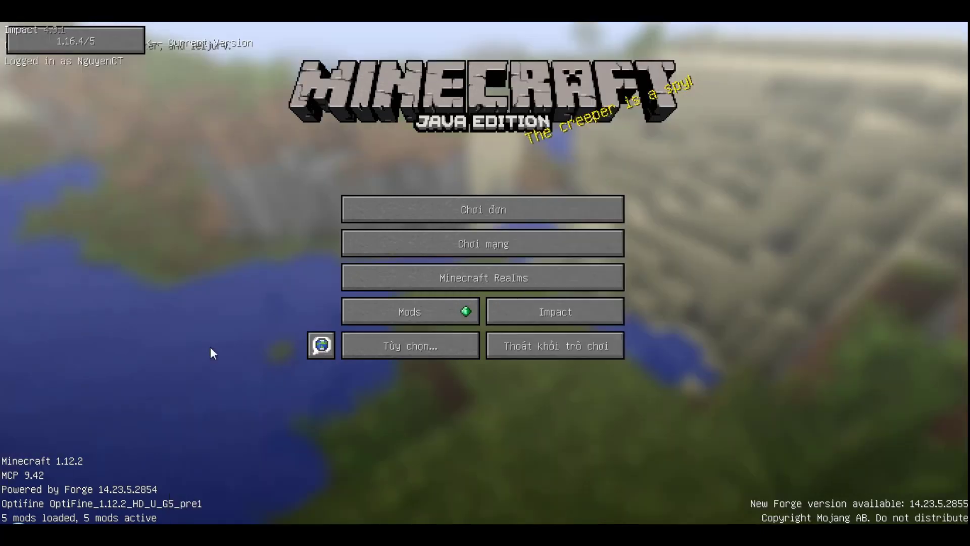